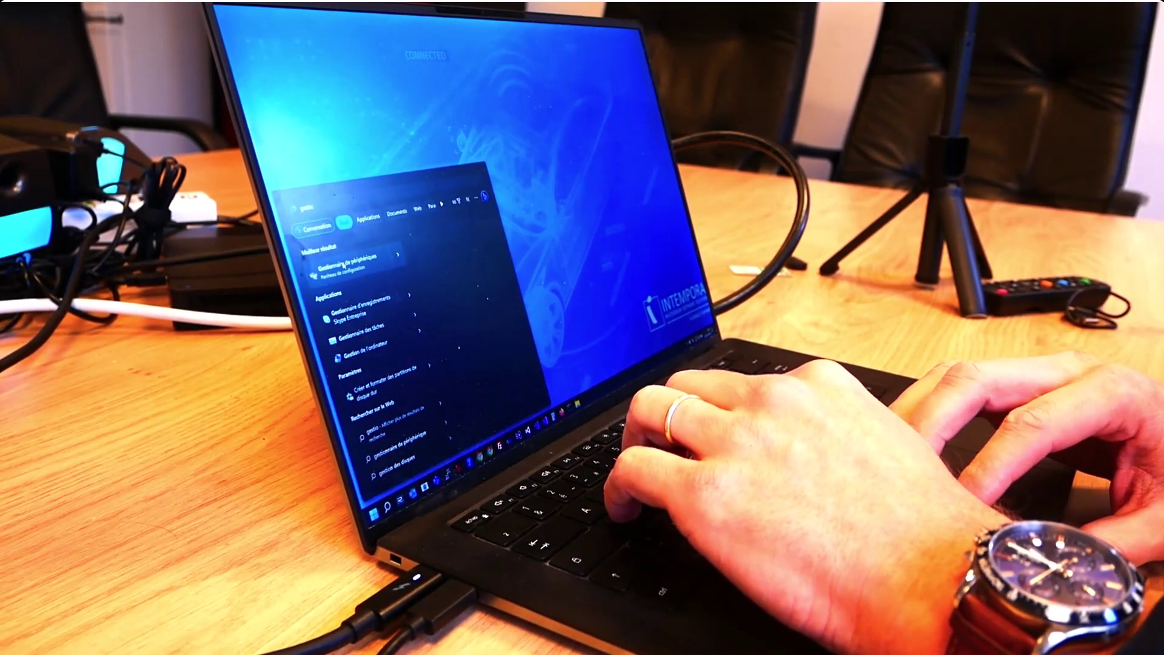
# Open Device Manager from the Windows search to check the laptop's serial COM port
pyautogui.press('Return')
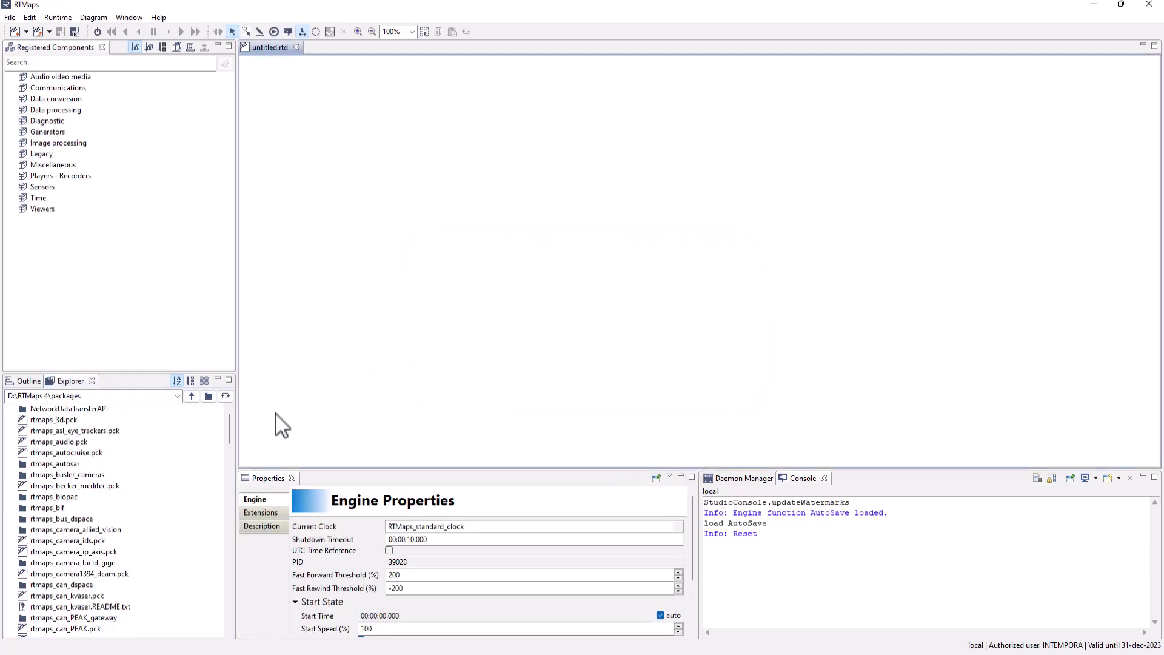
# Register rtmaps_sbg_systems_2.pck and expand it to list sbgECom decoder and sbgECom device
pyautogui.scroll(-5, 97, 521)
pyautogui.scroll(-15, 97, 521)
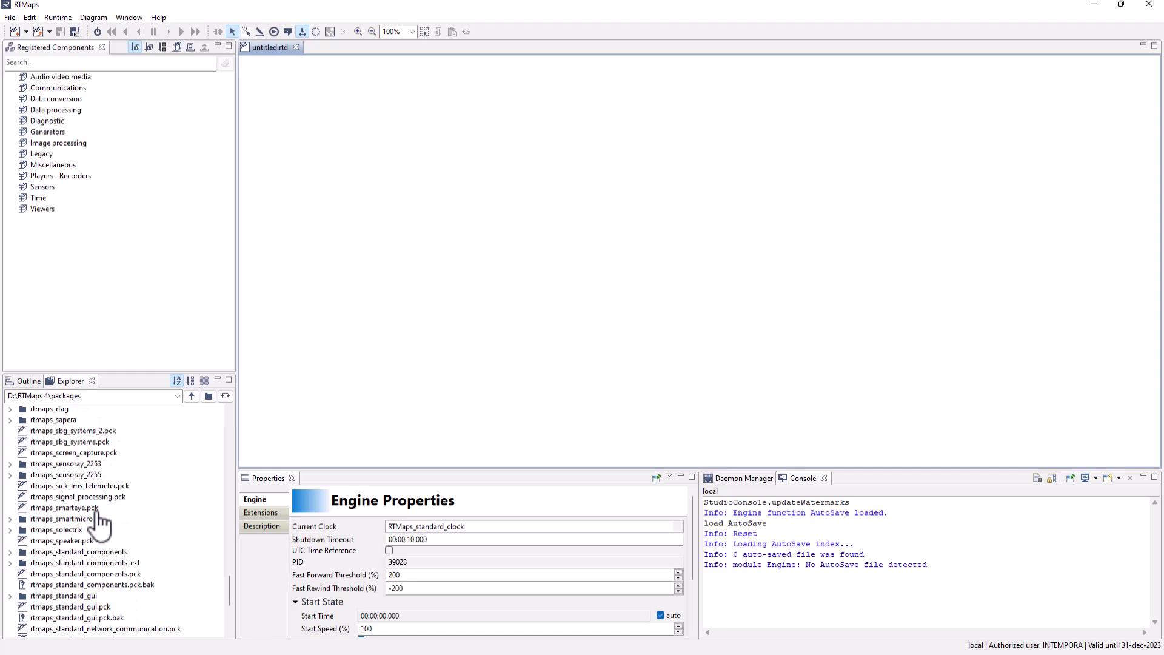
pyautogui.doubleClick(86, 432)
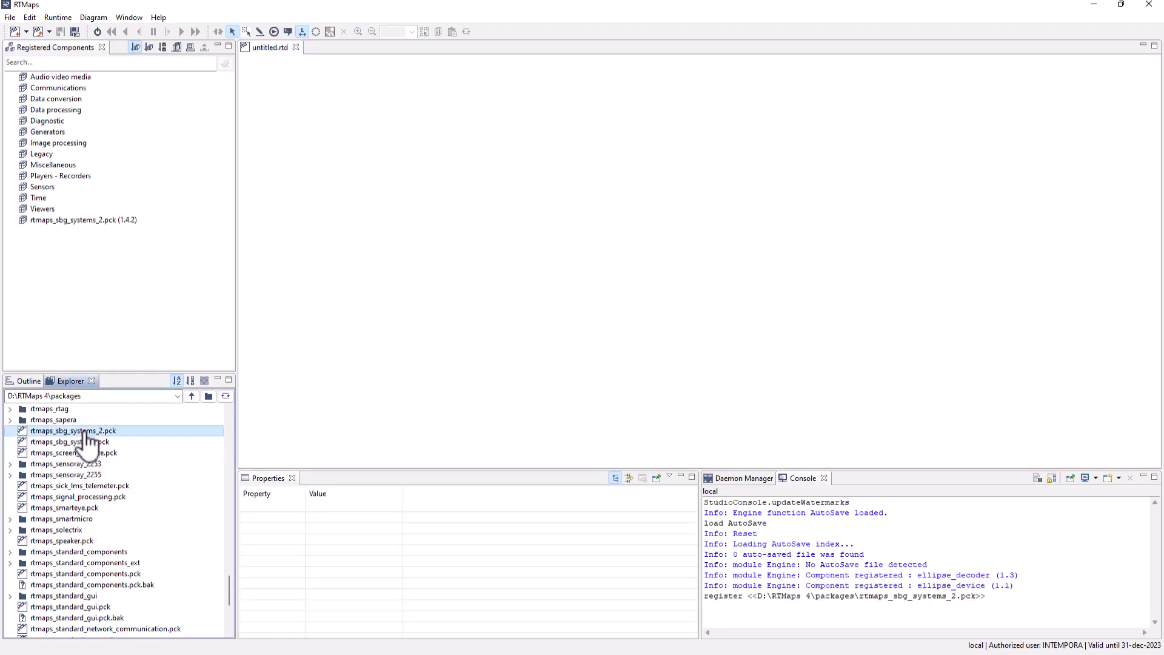
pyautogui.doubleClick(78, 221)
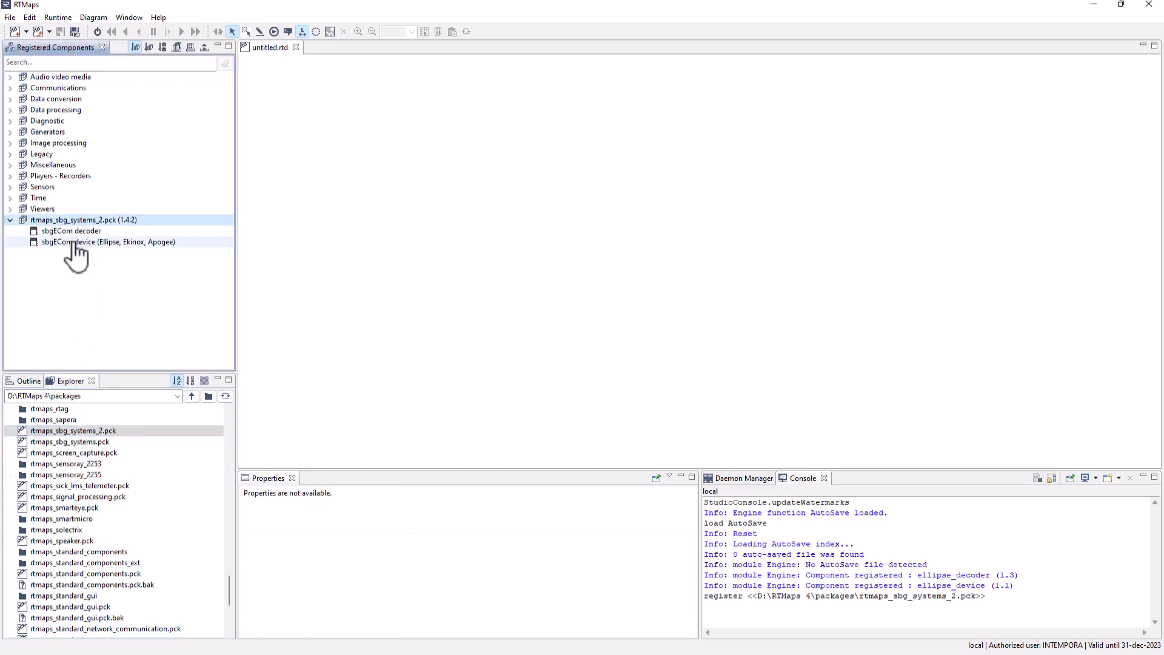
# Place an sbgECom device block on the diagram and set its port name to COM4
pyautogui.moveTo(76, 243); pyautogui.dragTo(292, 166)
pyautogui.moveTo(339, 197); pyautogui.dragTo(338, 195)
pyautogui.click(355, 227)
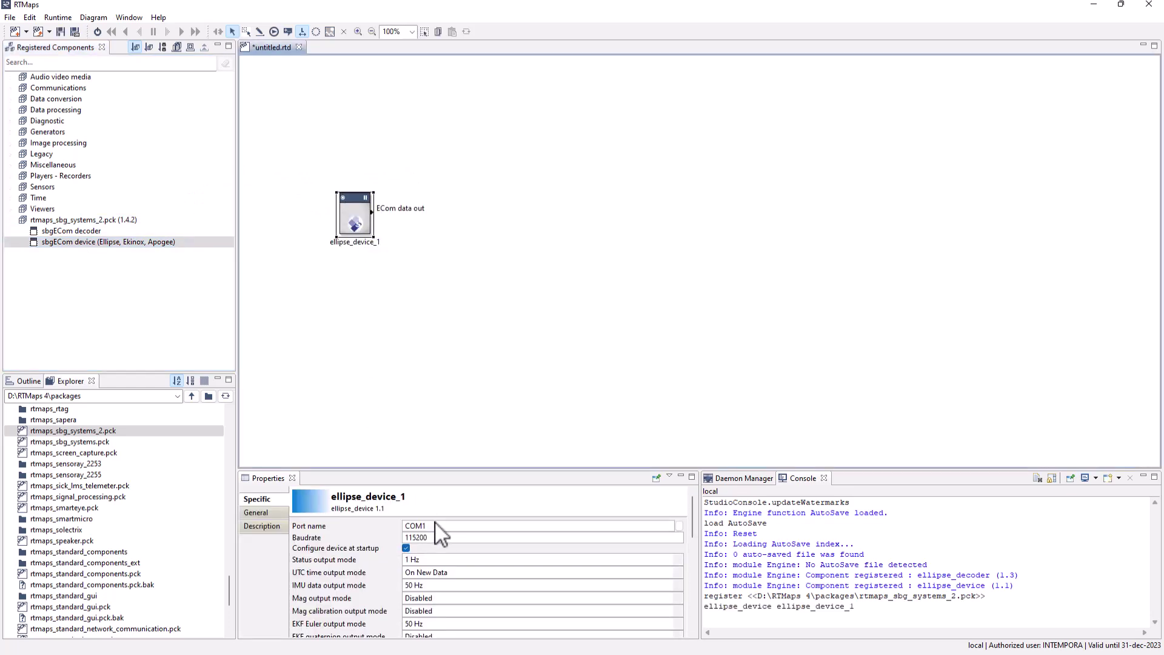
pyautogui.click(435, 525)
pyautogui.press('BackSpace')
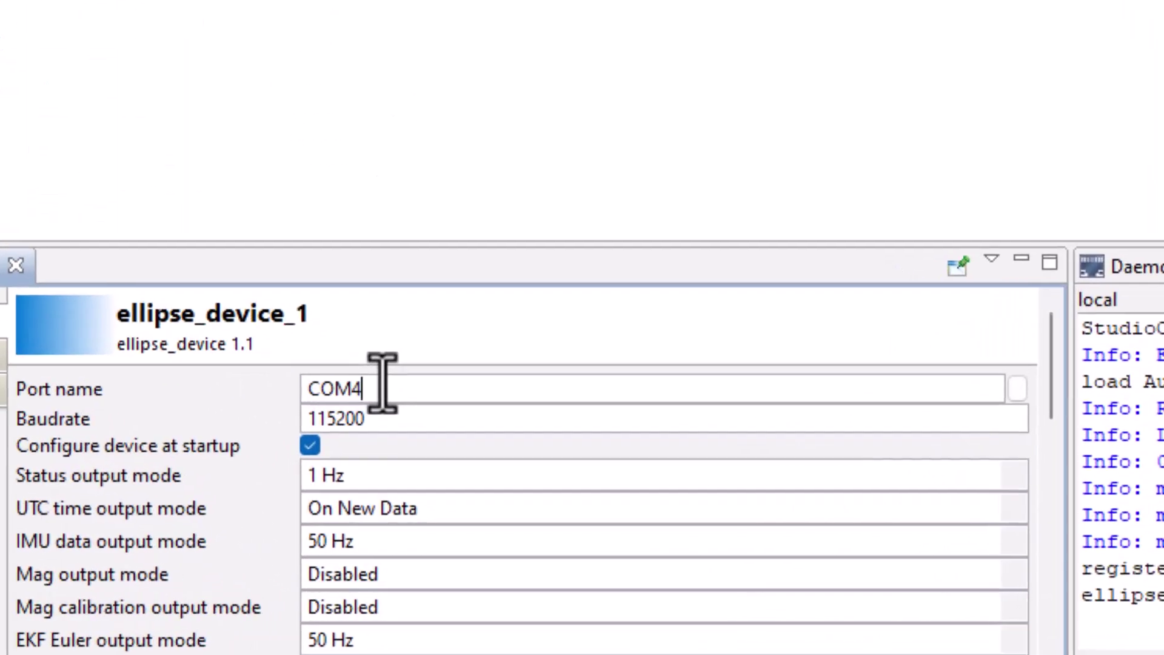
pyautogui.write('4')
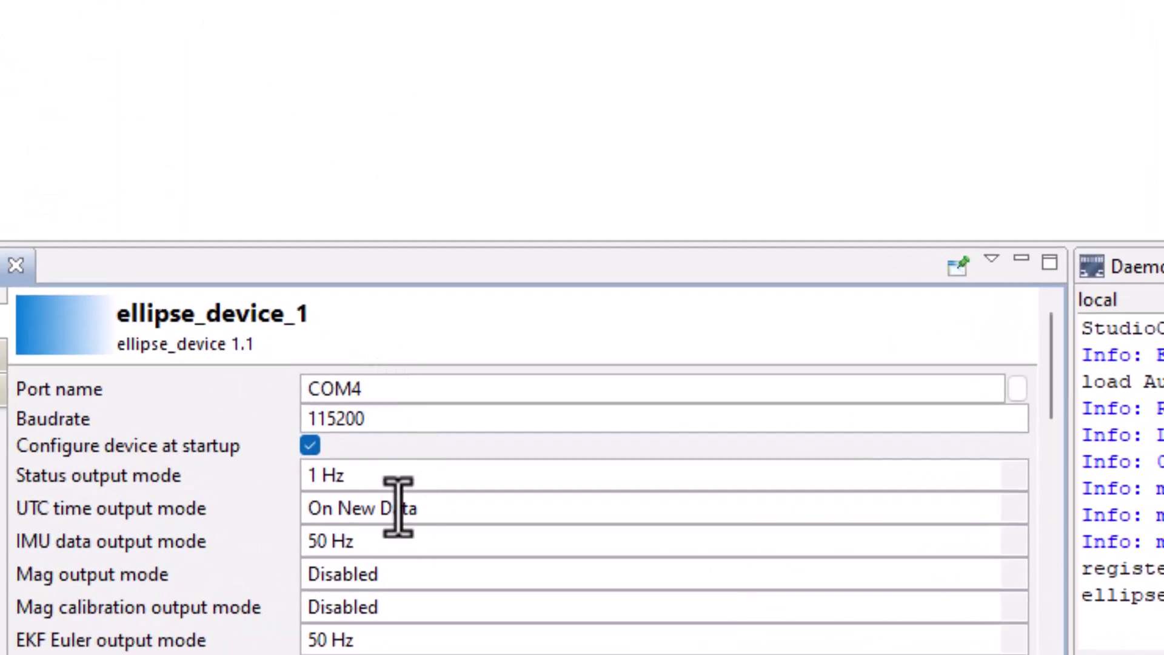
# Set the device's GPS 1 position output mode to On New Data
pyautogui.scroll(-2, 396, 587)
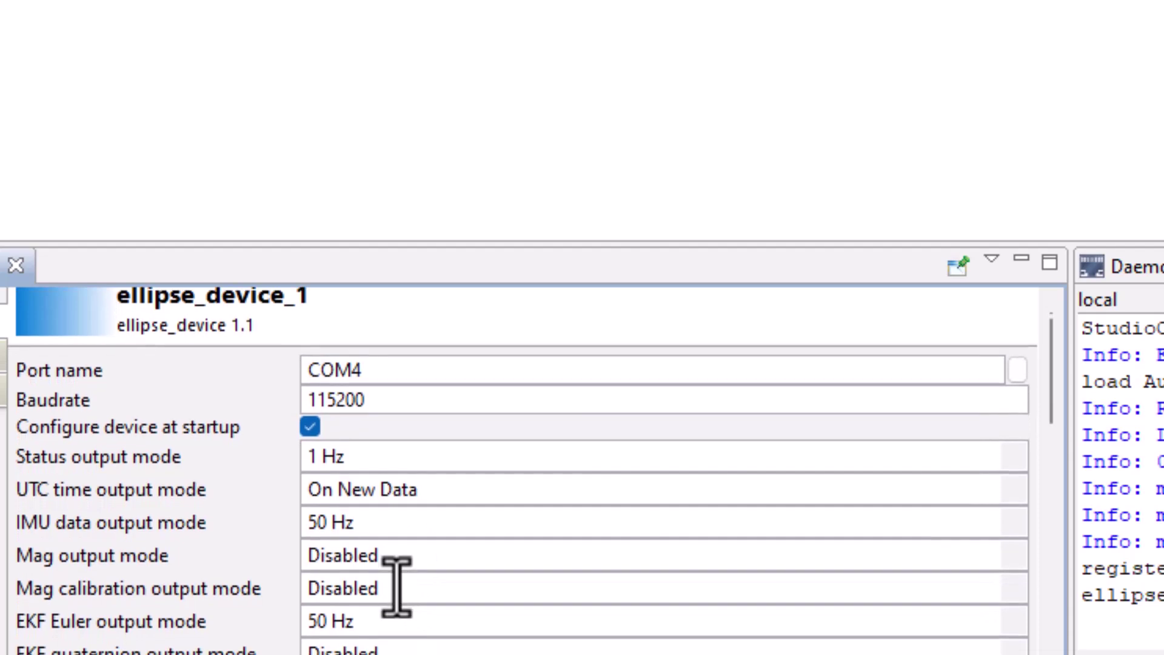
pyautogui.scroll(-6, 397, 586)
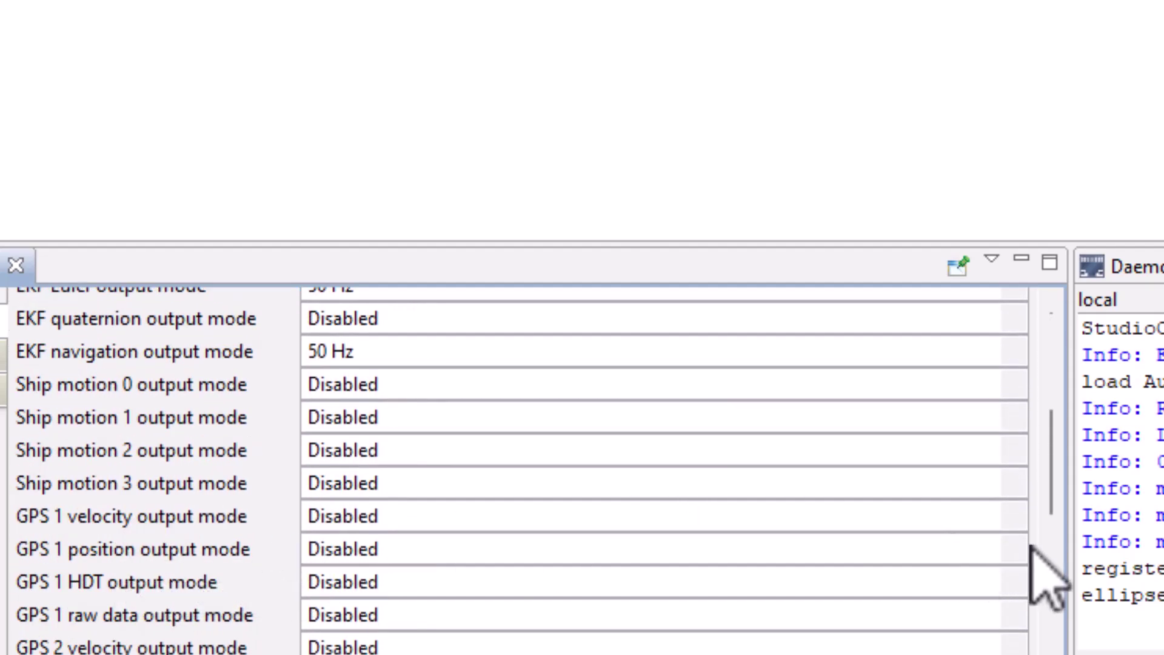
pyautogui.click(946, 583)
pyautogui.scroll(-3, 663, 634)
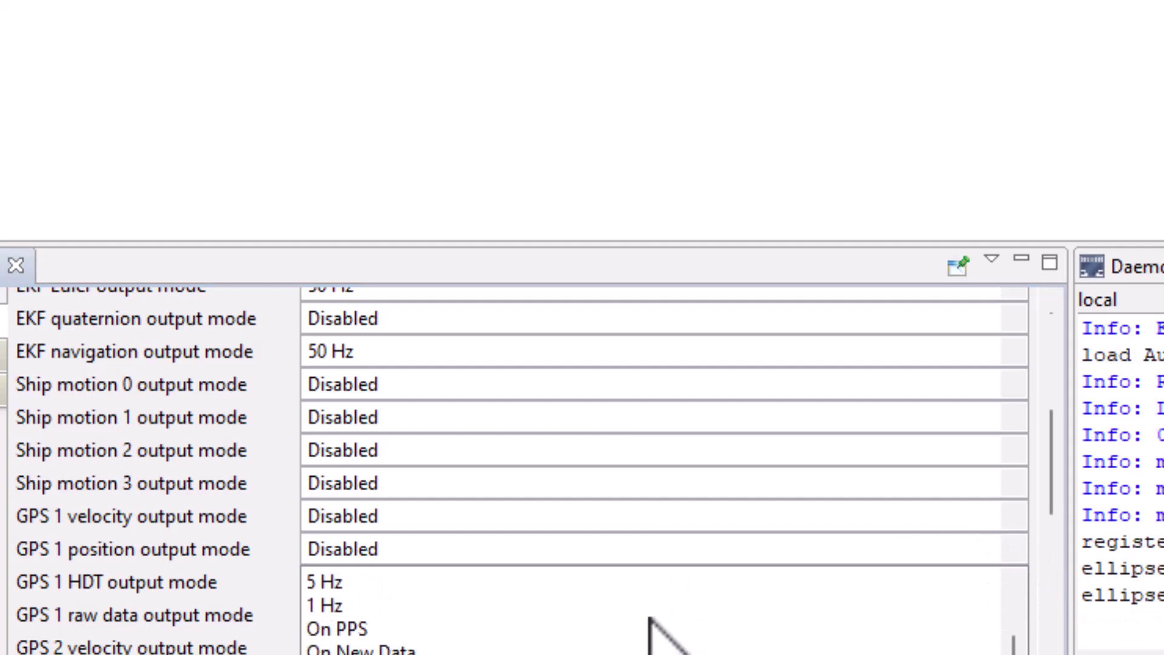
pyautogui.scroll(-1, 663, 634)
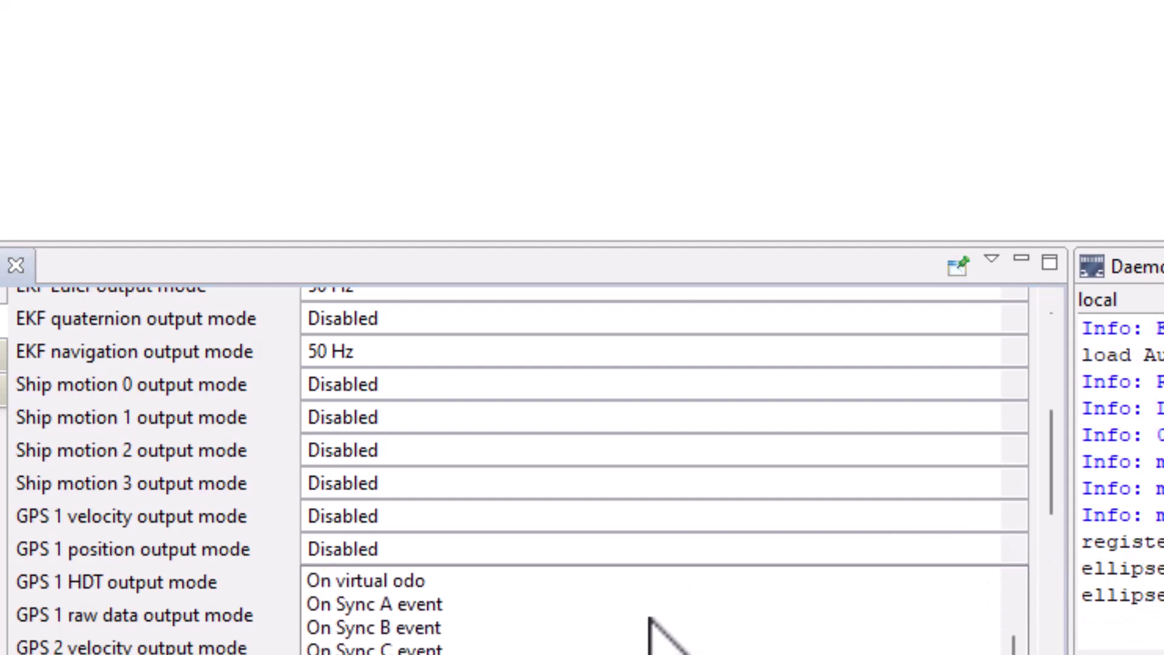
pyautogui.scroll(1, 650, 619)
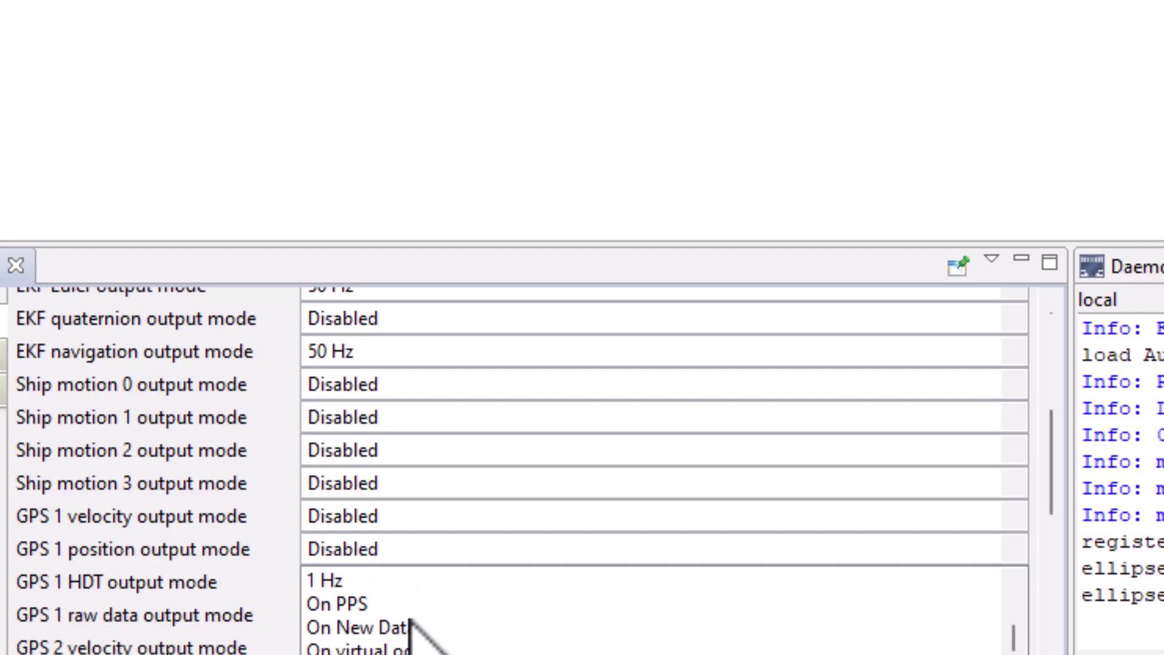
pyautogui.click(410, 627)
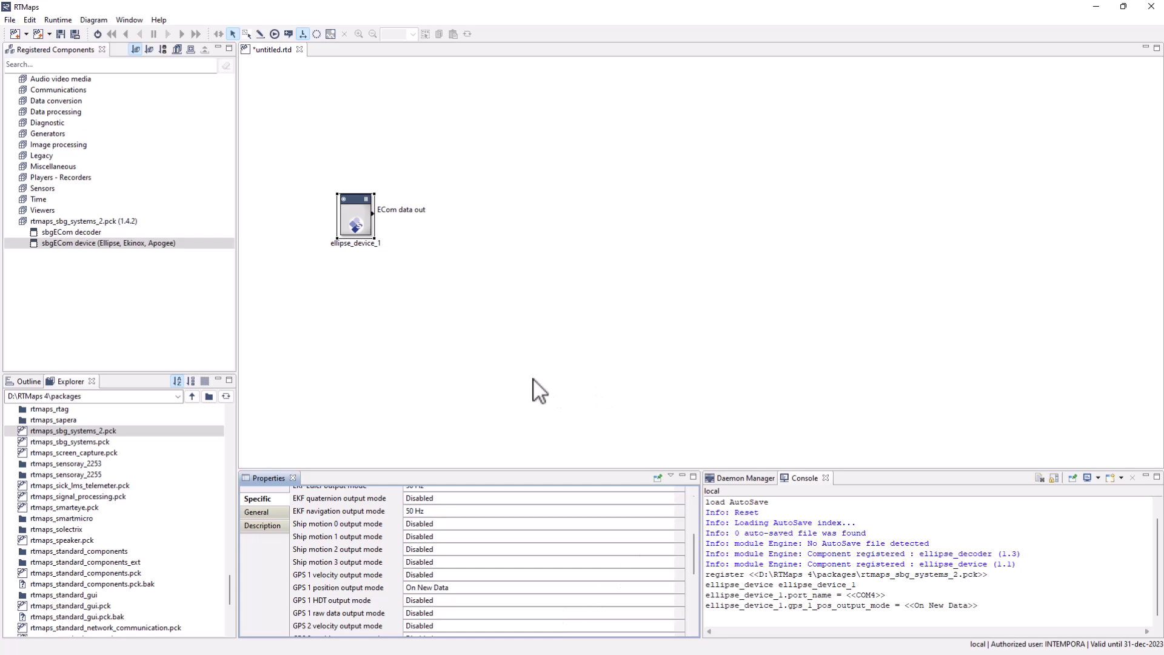
# Add an sbgECom decoder and connect the device's ECom data out to its ECom data in
pyautogui.click(533, 380)
pyautogui.moveTo(66, 233); pyautogui.dragTo(325, 166)
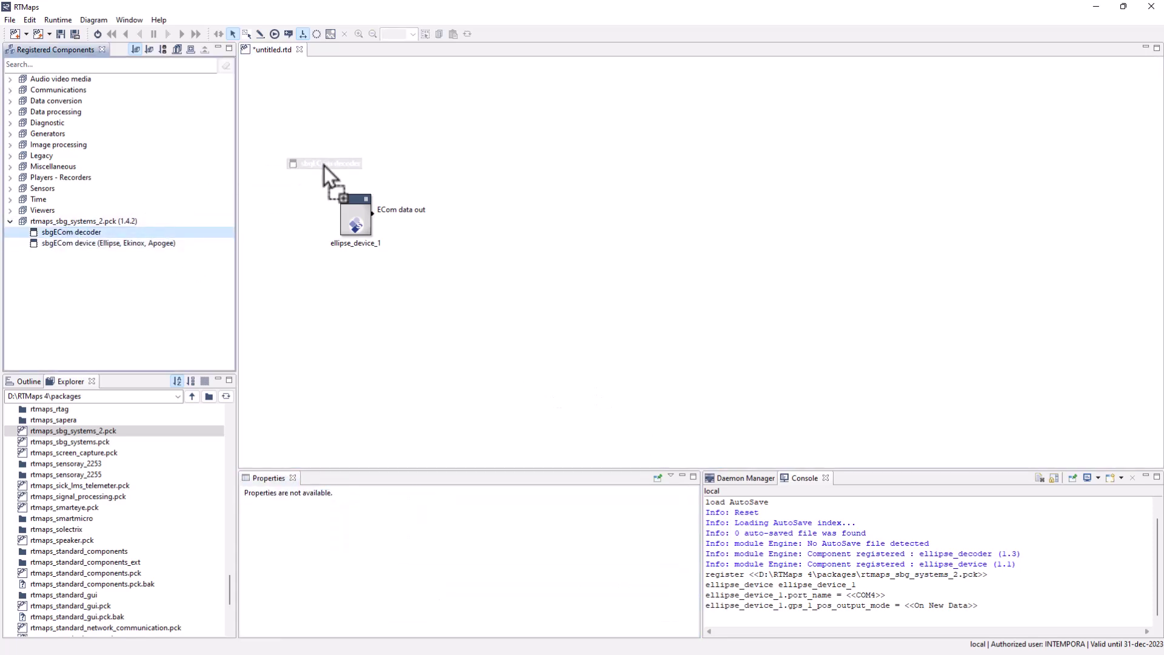
pyautogui.moveTo(430, 195); pyautogui.dragTo(489, 210)
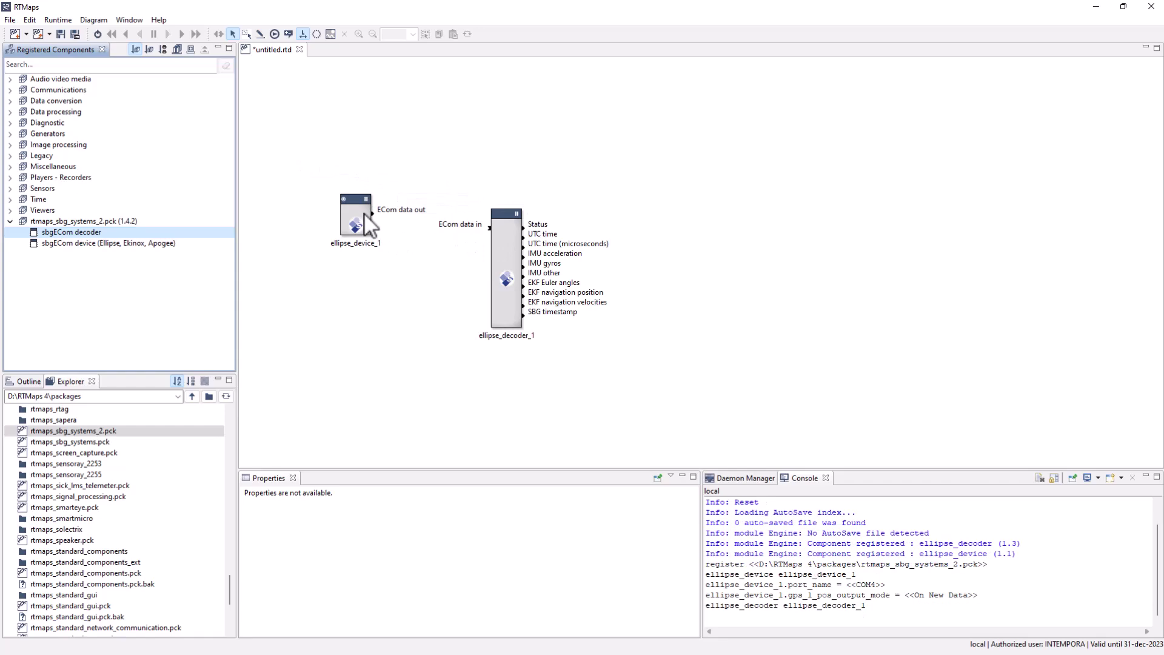
pyautogui.moveTo(372, 214); pyautogui.dragTo(500, 228)
pyautogui.click(504, 233)
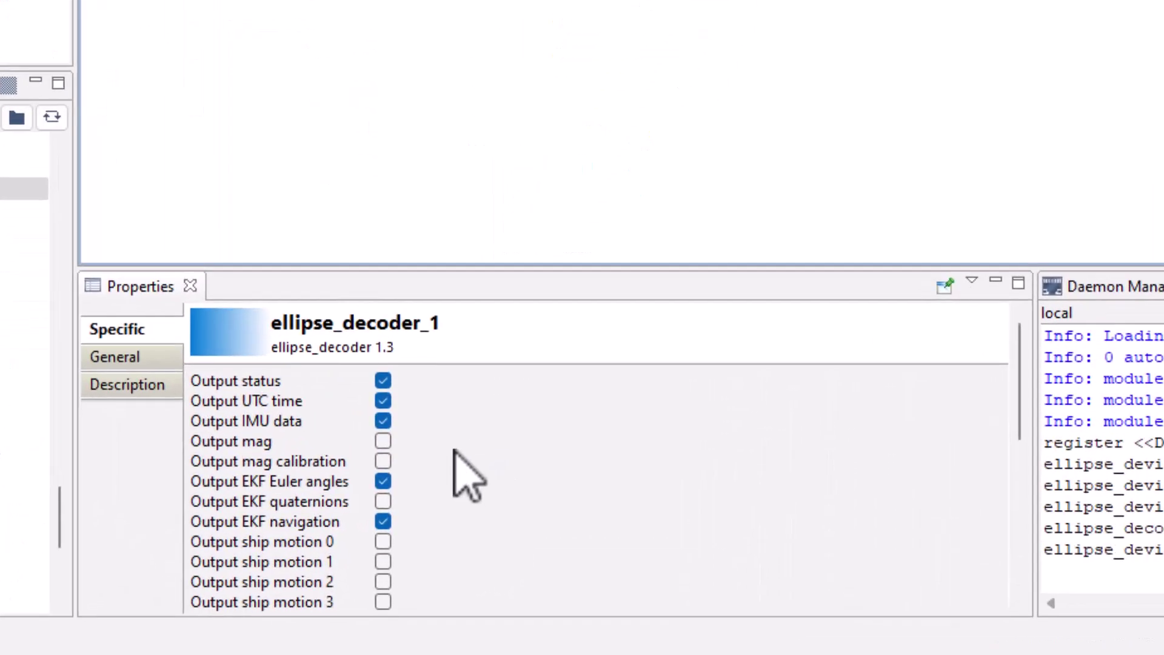
# Enable the decoder's Output GPS 1 position property
pyautogui.scroll(-1, 455, 451)
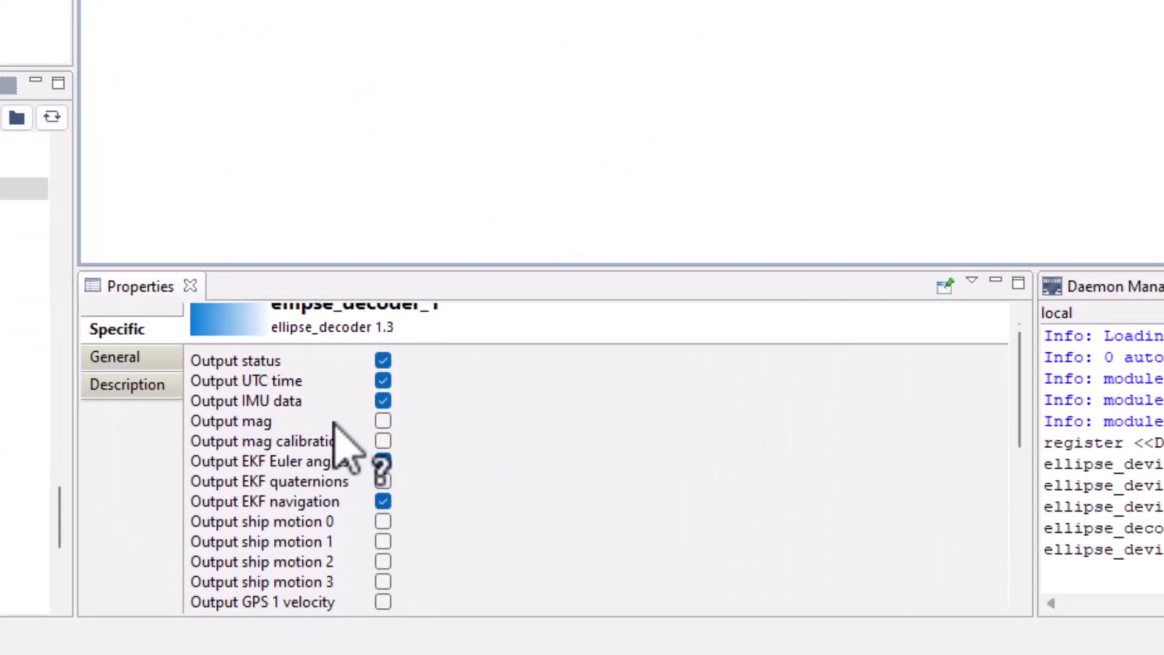
pyautogui.scroll(-3, 333, 553)
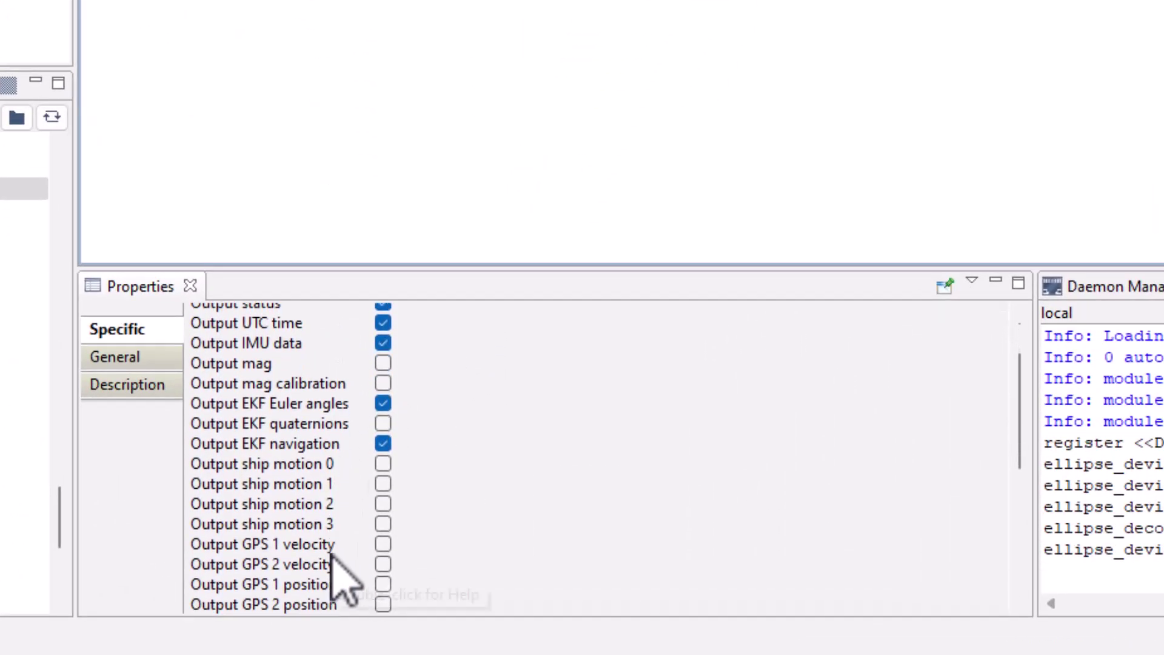
pyautogui.scroll(-1, 343, 584)
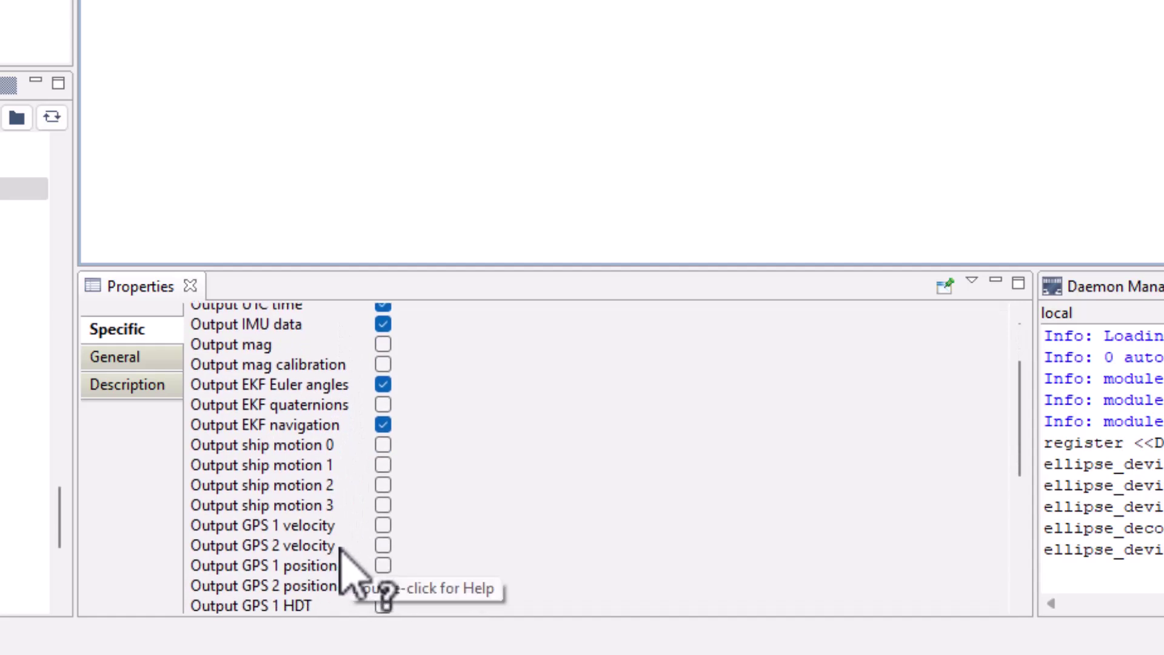
pyautogui.click(382, 565)
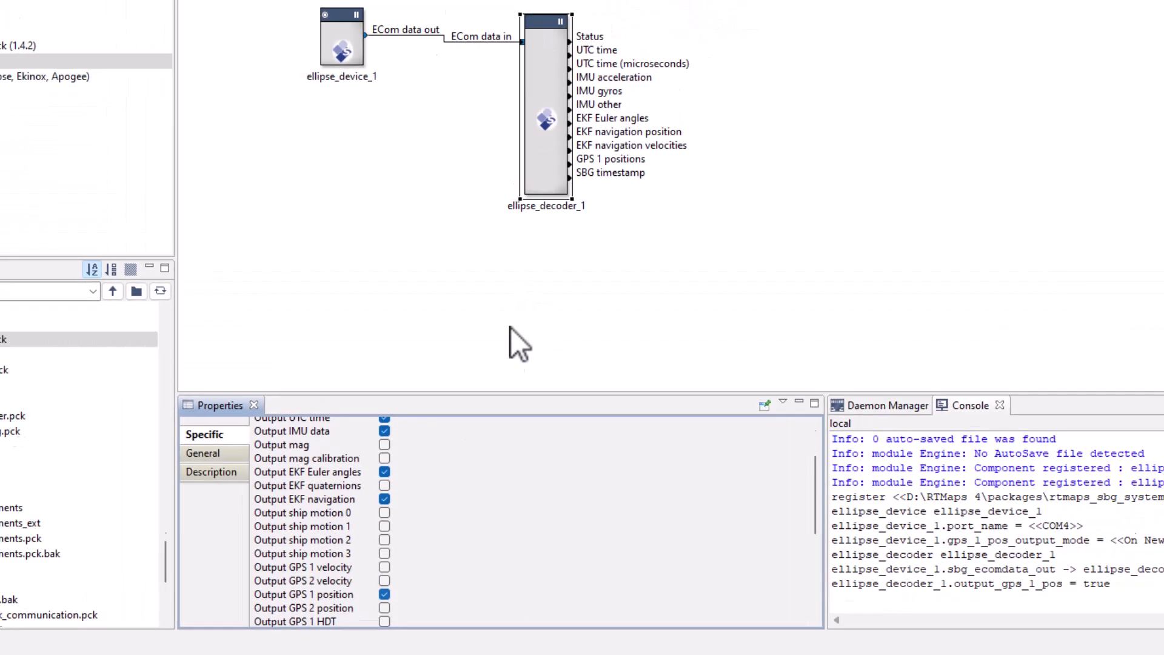
# Add a Data viewer from Viewers beside the decoder with 8 inputs
pyautogui.click(529, 294)
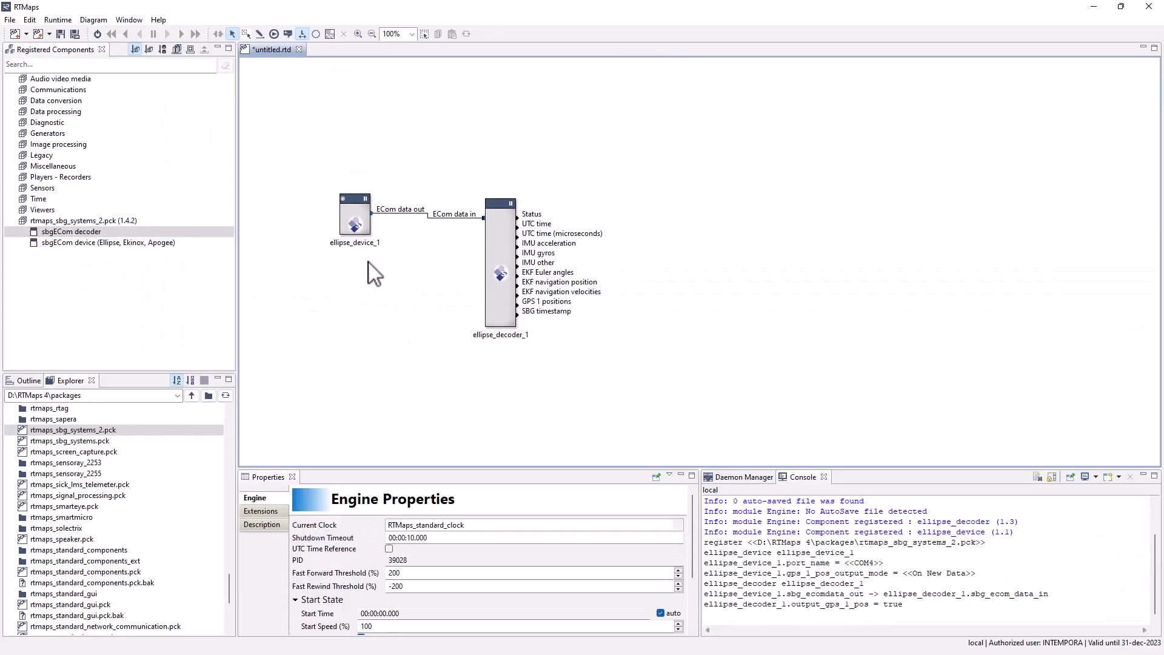
pyautogui.doubleClick(54, 222)
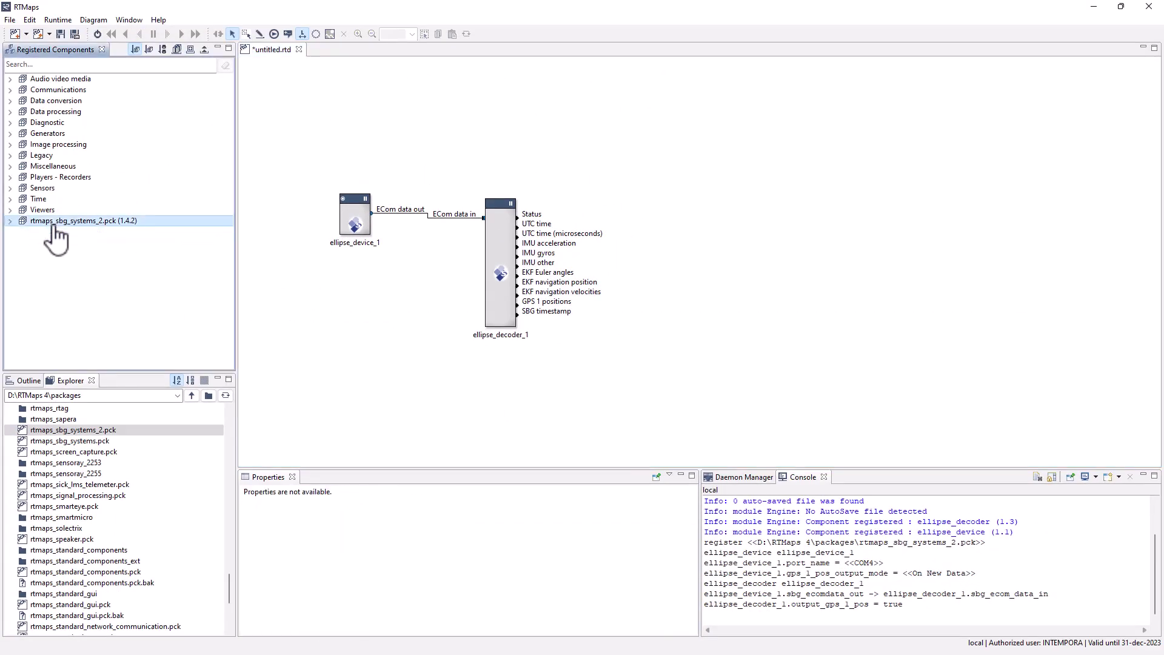
pyautogui.doubleClick(54, 210)
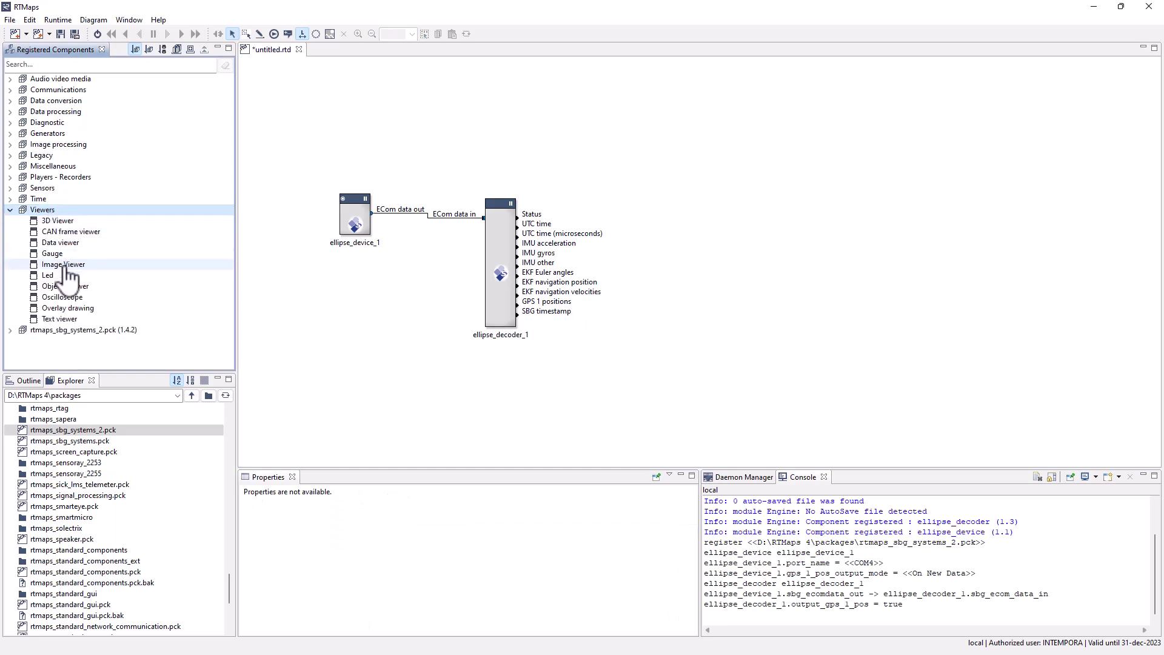
pyautogui.moveTo(61, 243); pyautogui.dragTo(639, 42)
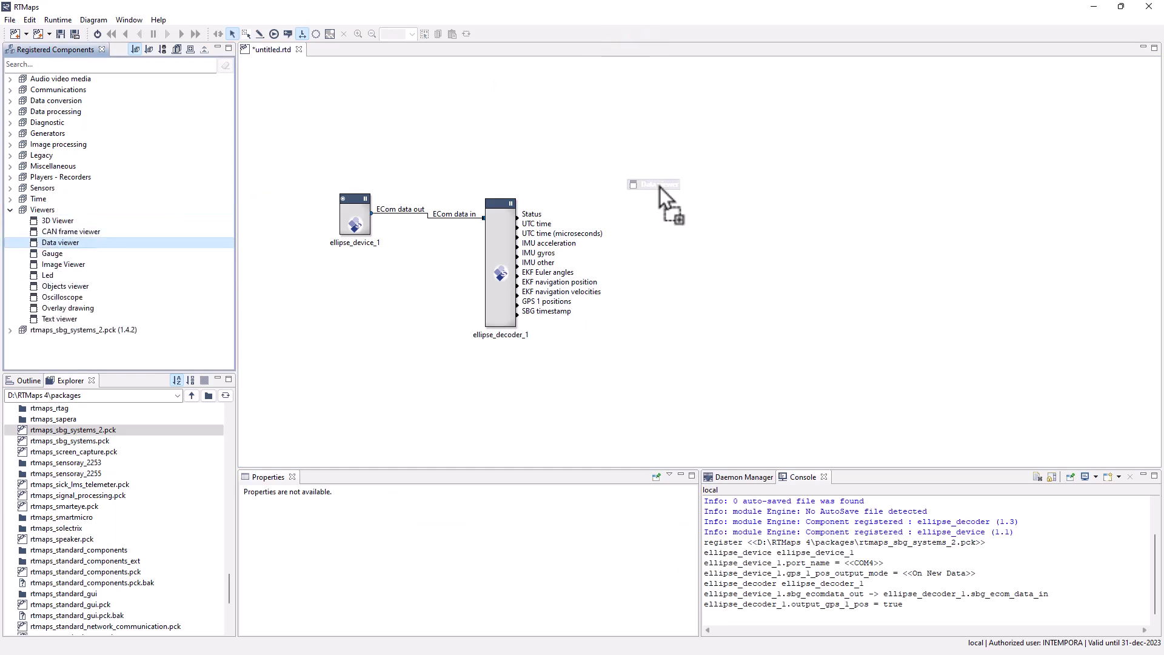
pyautogui.moveTo(688, 198); pyautogui.dragTo(688, 199)
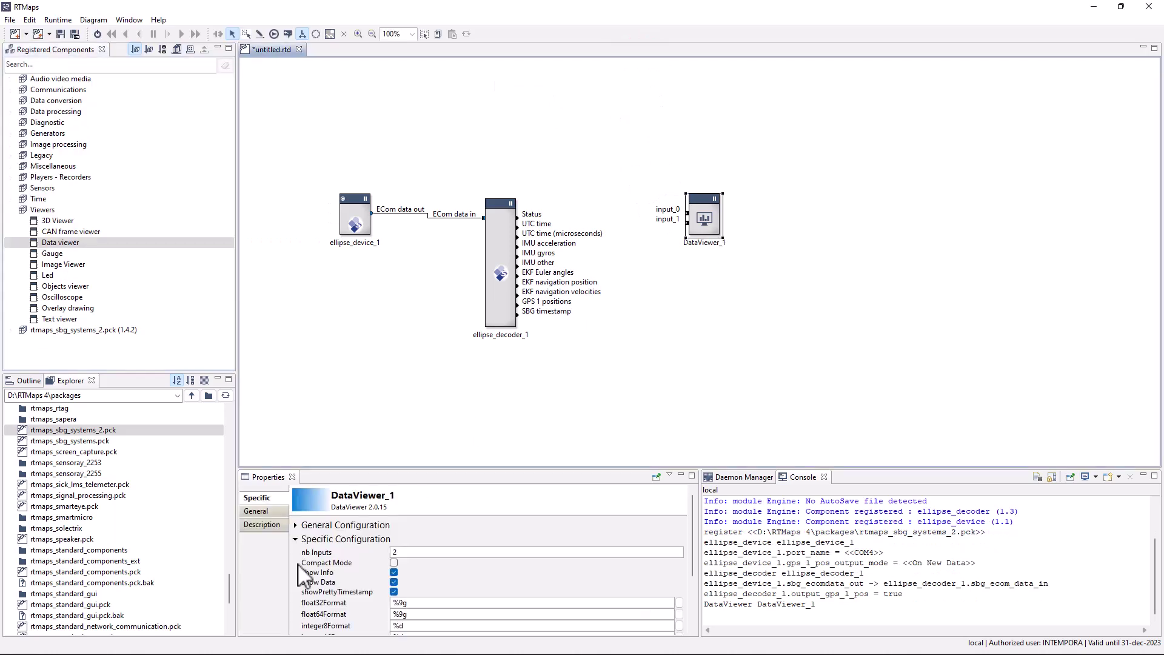
pyautogui.click(402, 553)
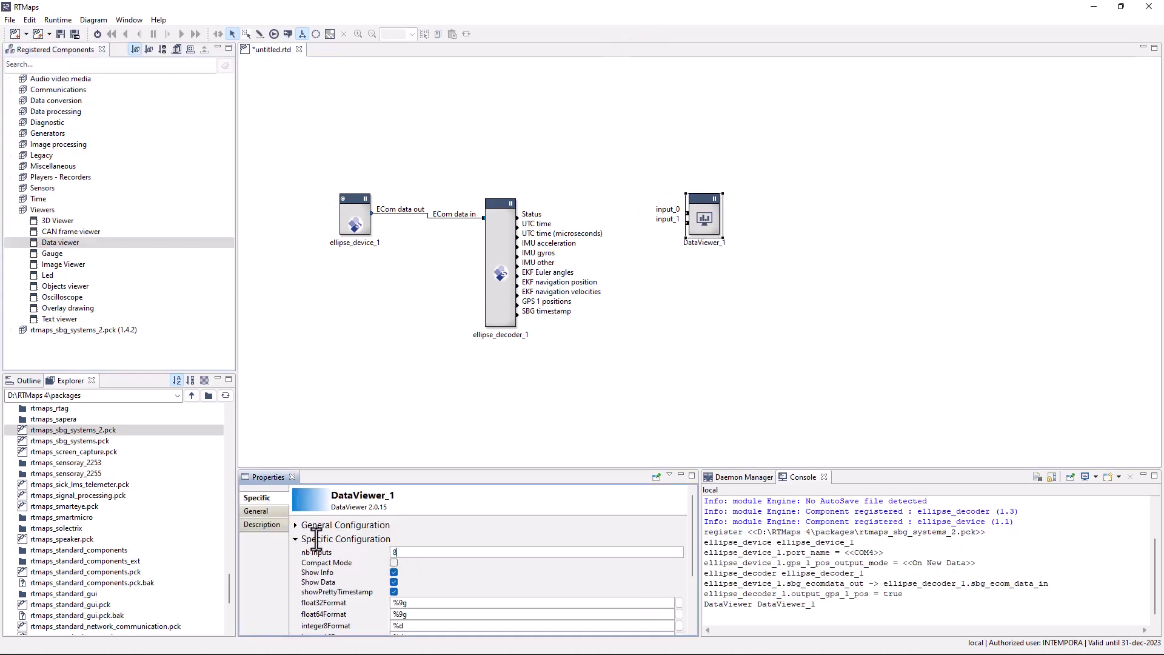
pyautogui.press('Return')
# Wire the decoder's outputs, Status through EKF navigation position, into input_0–input_7 and tidy the layout
pyautogui.click(508, 328)
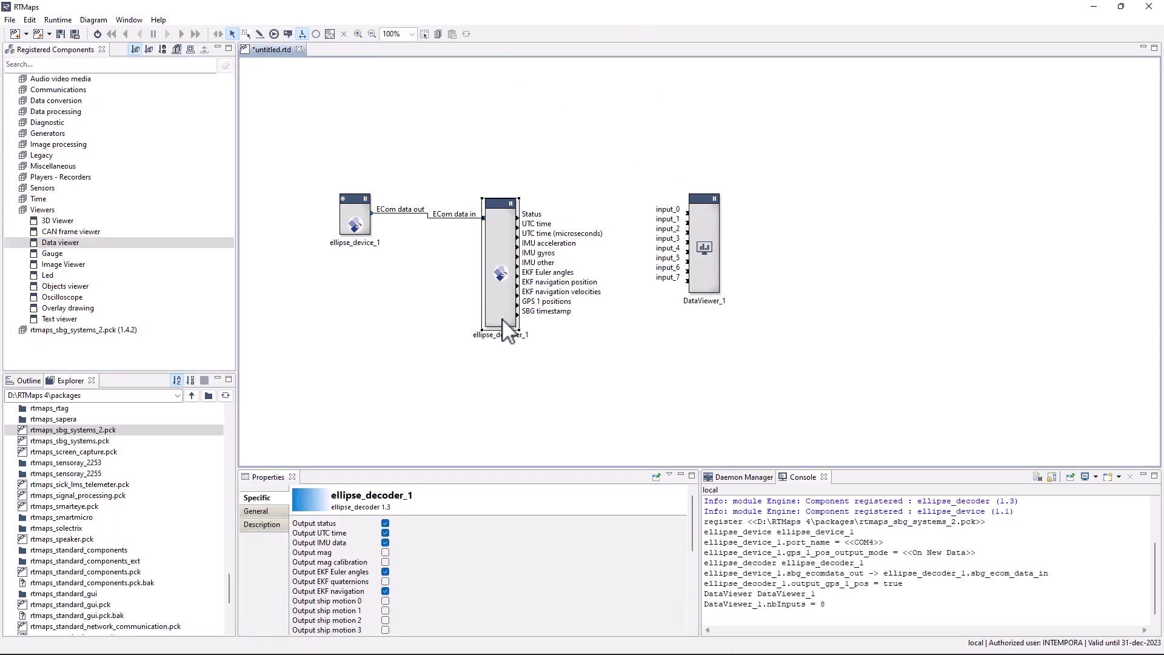
pyautogui.moveTo(697, 241); pyautogui.dragTo(697, 243)
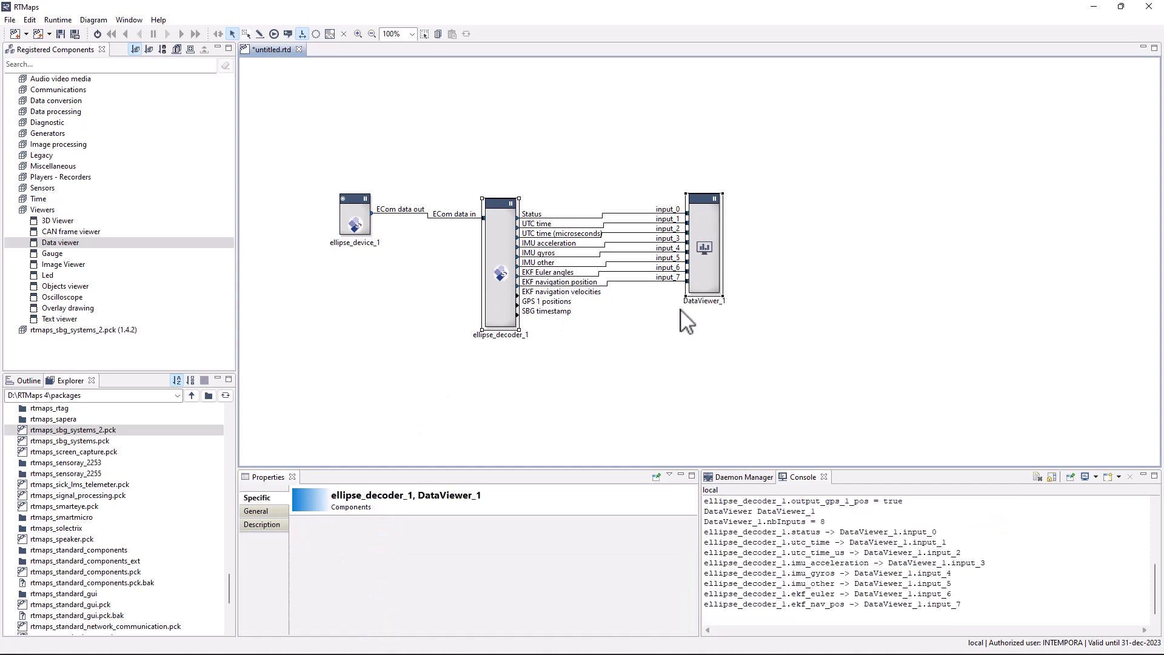
pyautogui.press('Down')
pyautogui.press('Down')
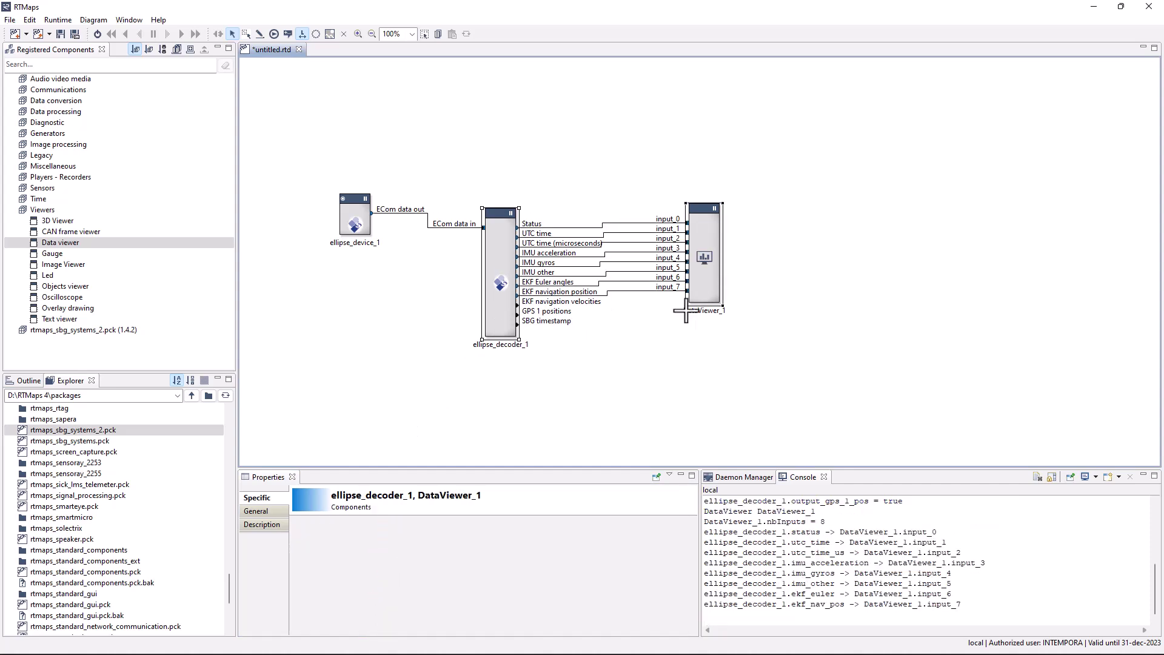
pyautogui.click(685, 311)
pyautogui.moveTo(702, 284); pyautogui.dragTo(709, 289)
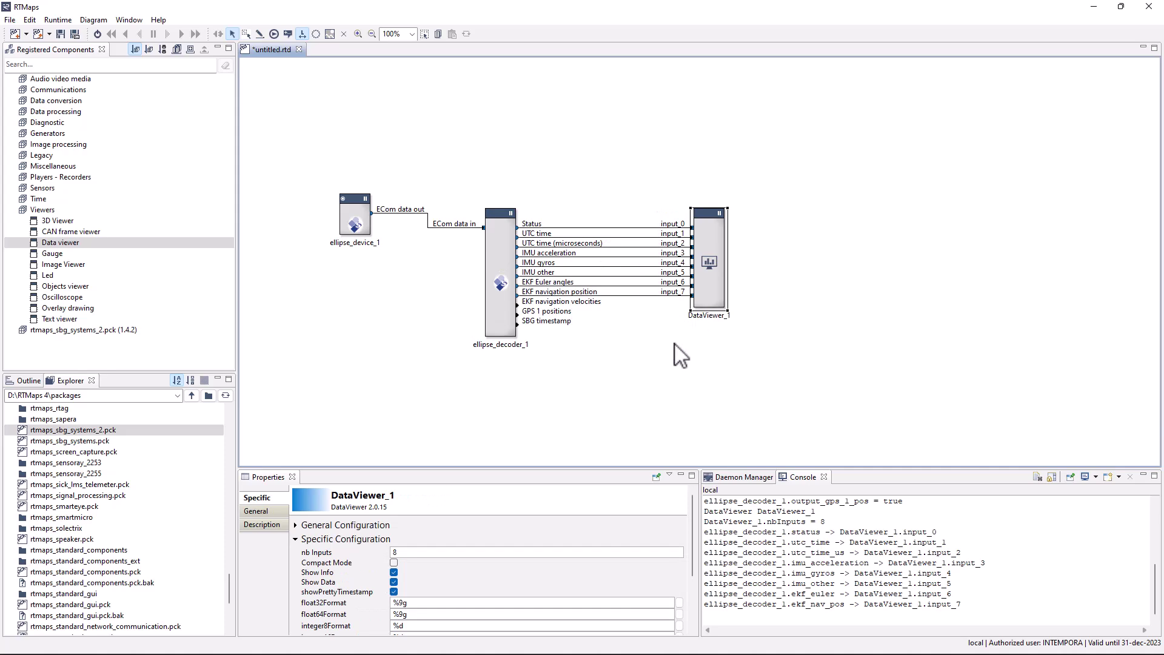
pyautogui.click(665, 403)
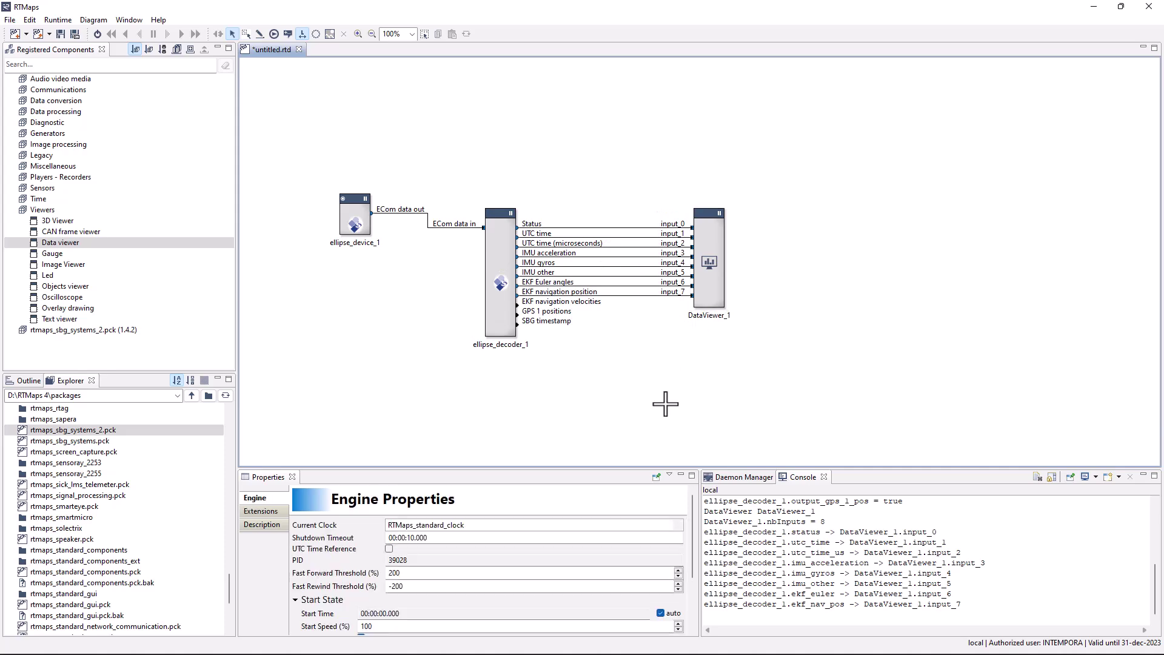
# Run the diagram and browse the decoder's live values in DataViewer_1, collapsing utc_time
pyautogui.click(97, 34)
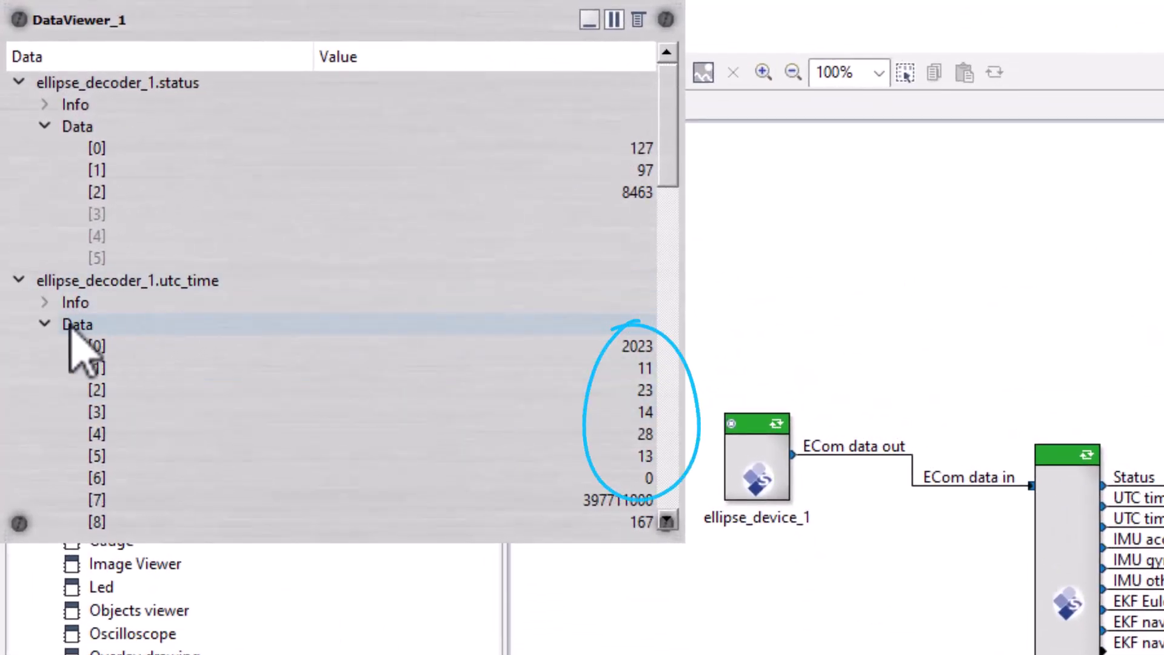
pyautogui.click(46, 326)
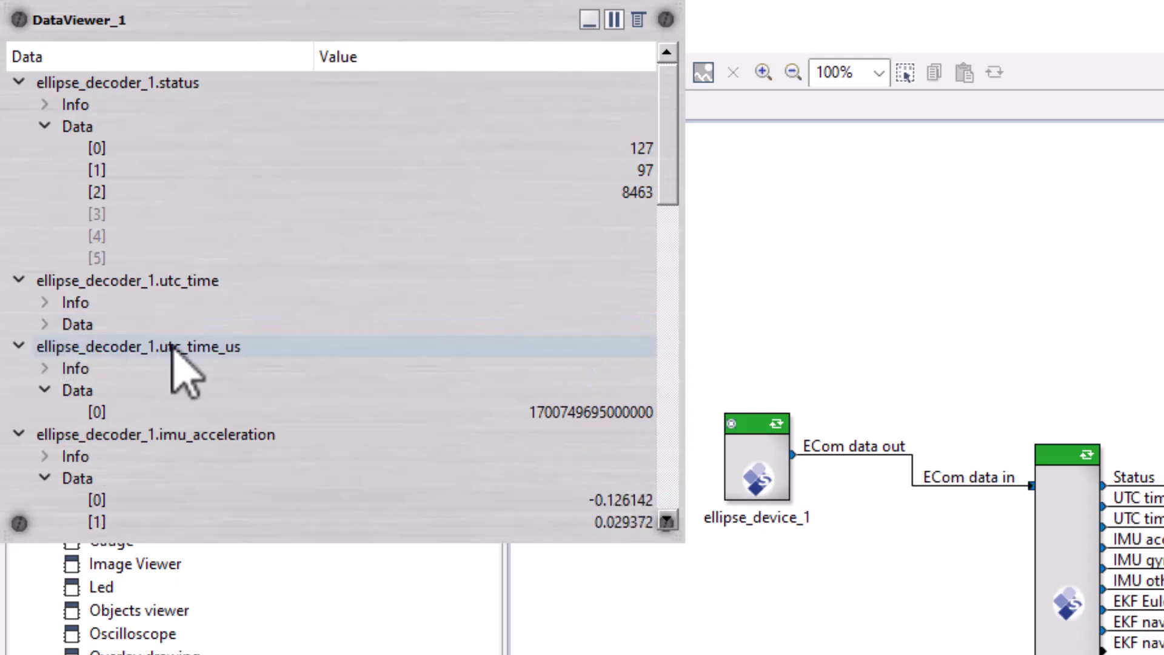
pyautogui.scroll(-5, 182, 364)
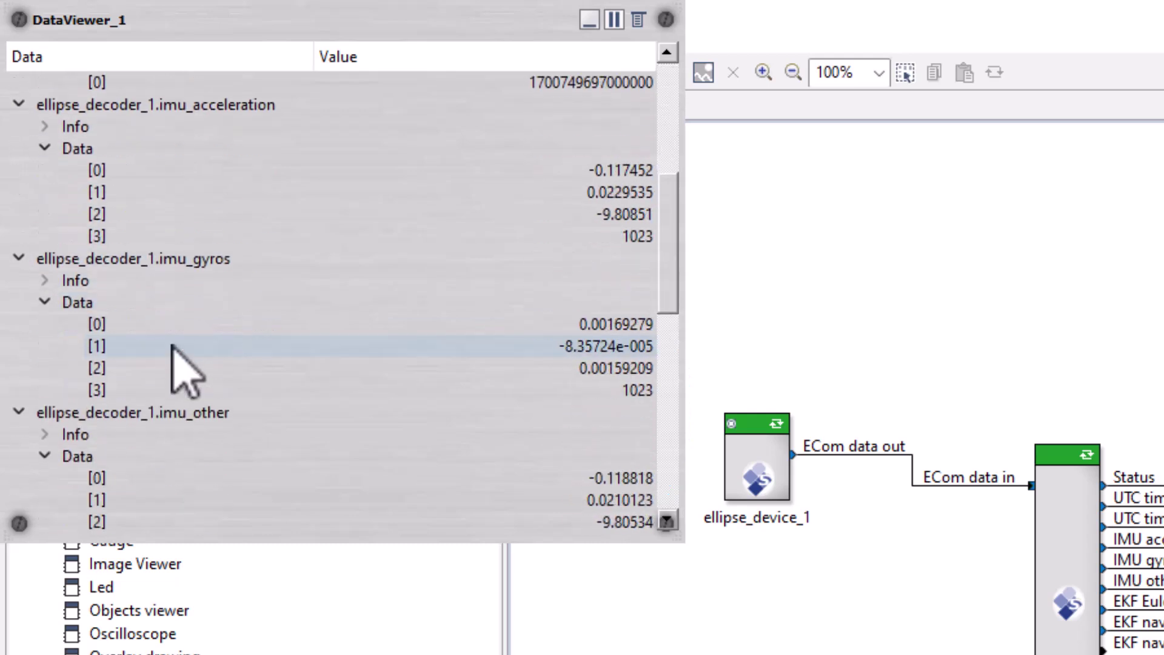
pyautogui.scroll(-3, 173, 349)
pyautogui.scroll(-4, 172, 347)
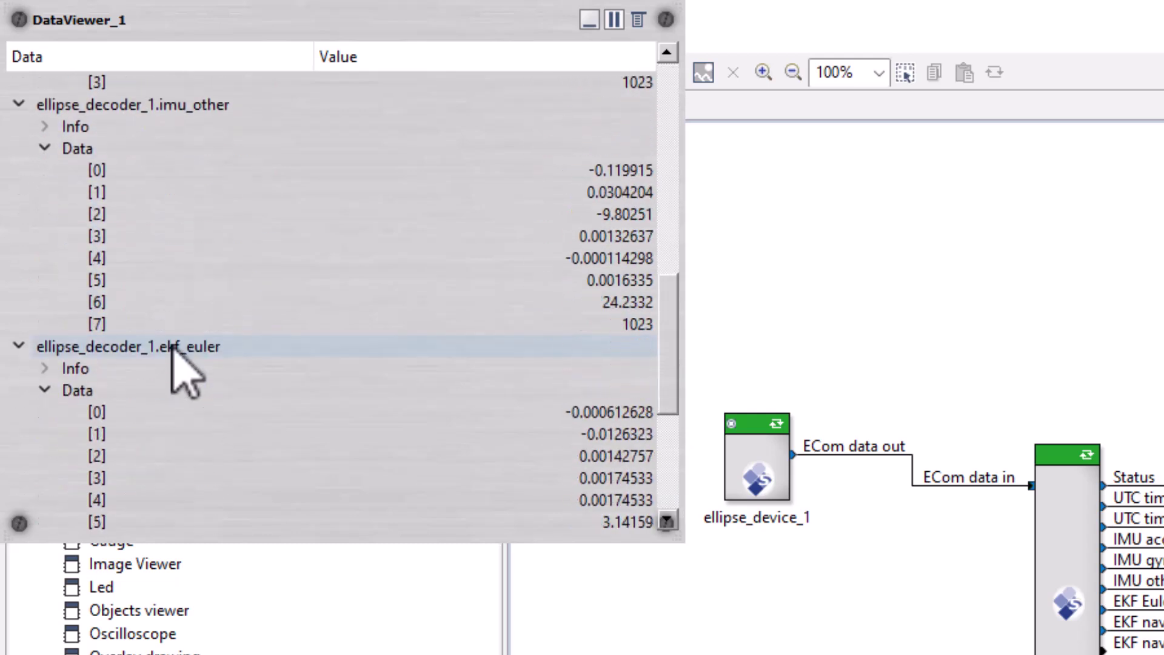
pyautogui.scroll(-3, 172, 348)
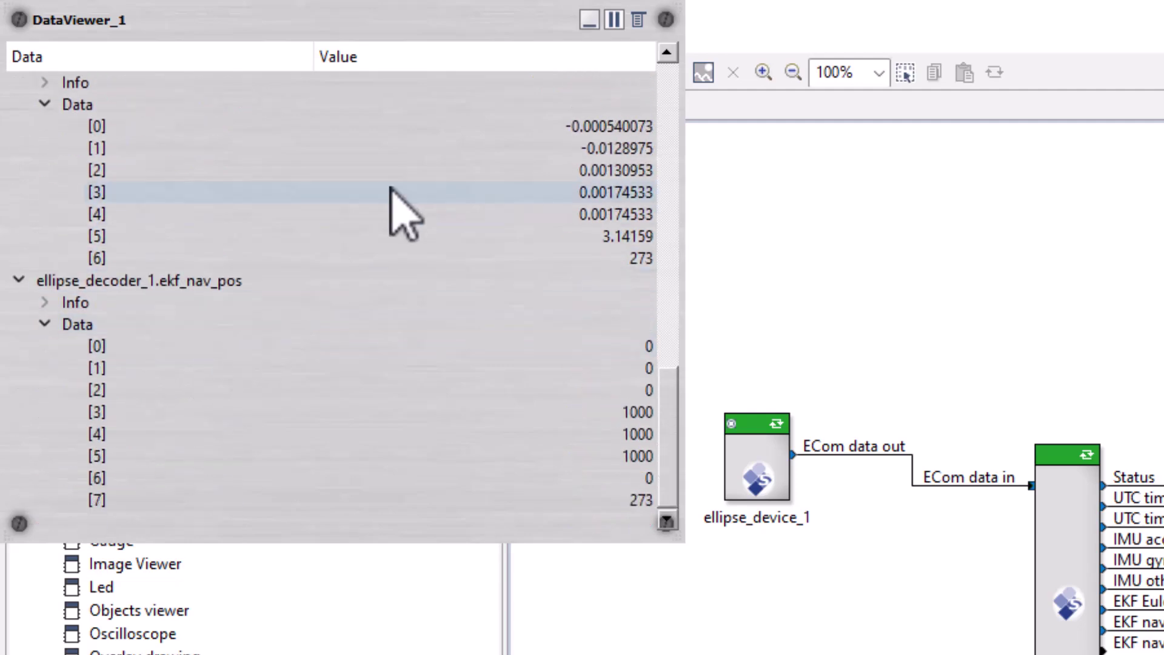
pyautogui.scroll(9, 391, 189)
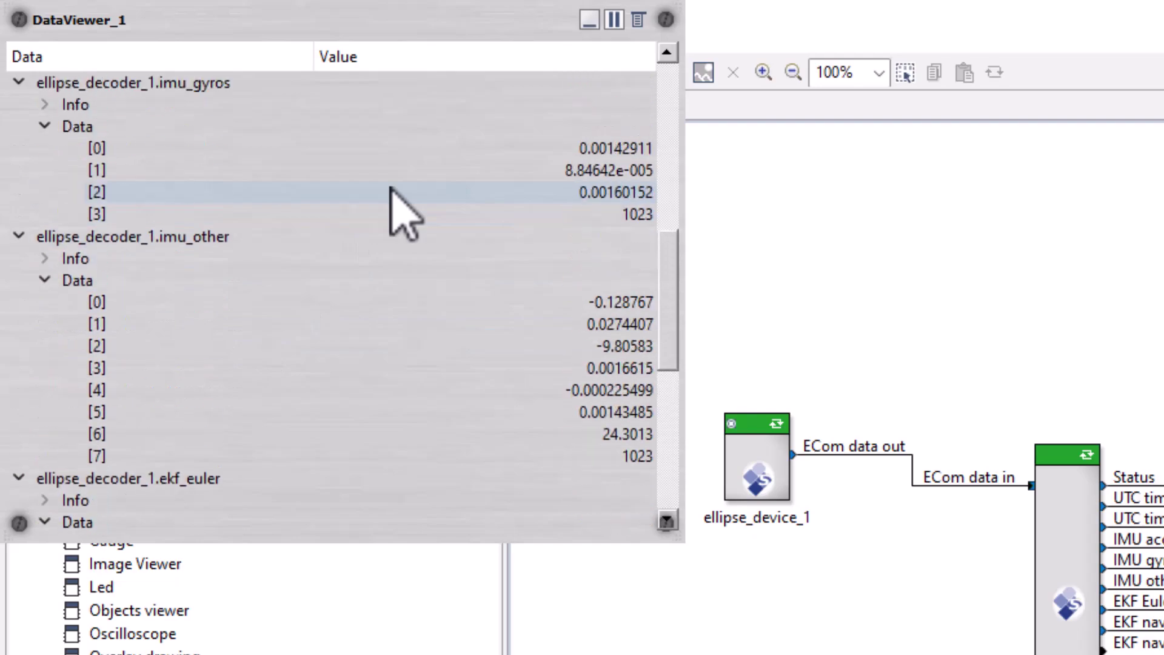
pyautogui.scroll(5, 392, 188)
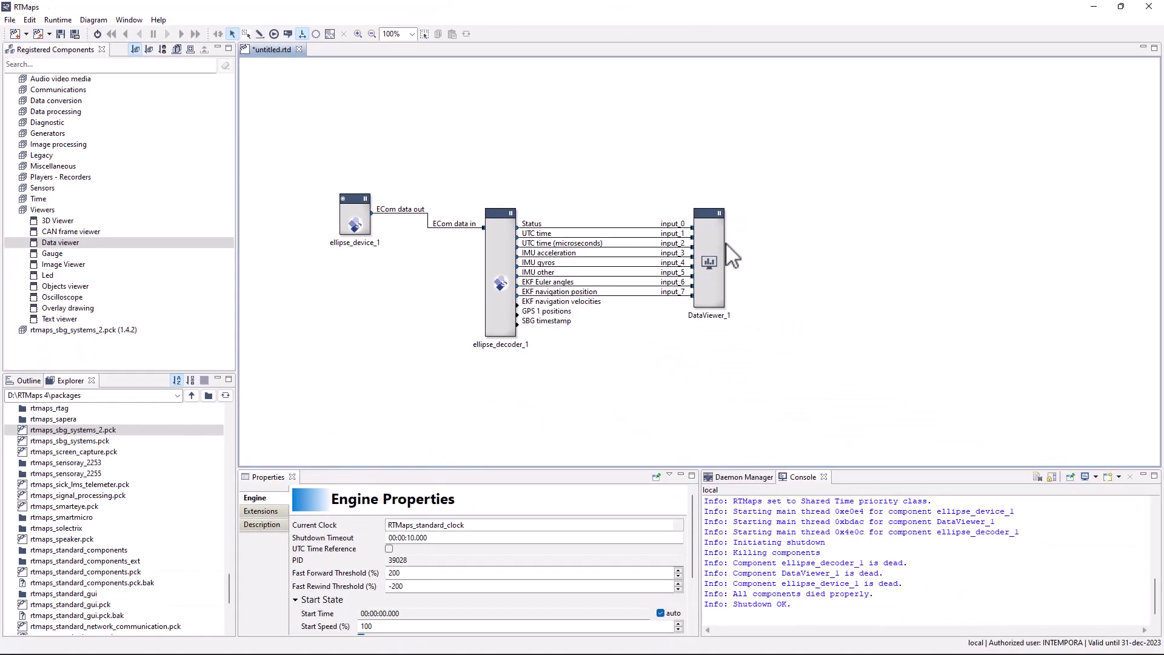
# Delete DataViewer_1 and add an Oscilloscope to the diagram
pyautogui.click(721, 255)
pyautogui.press('Delete')
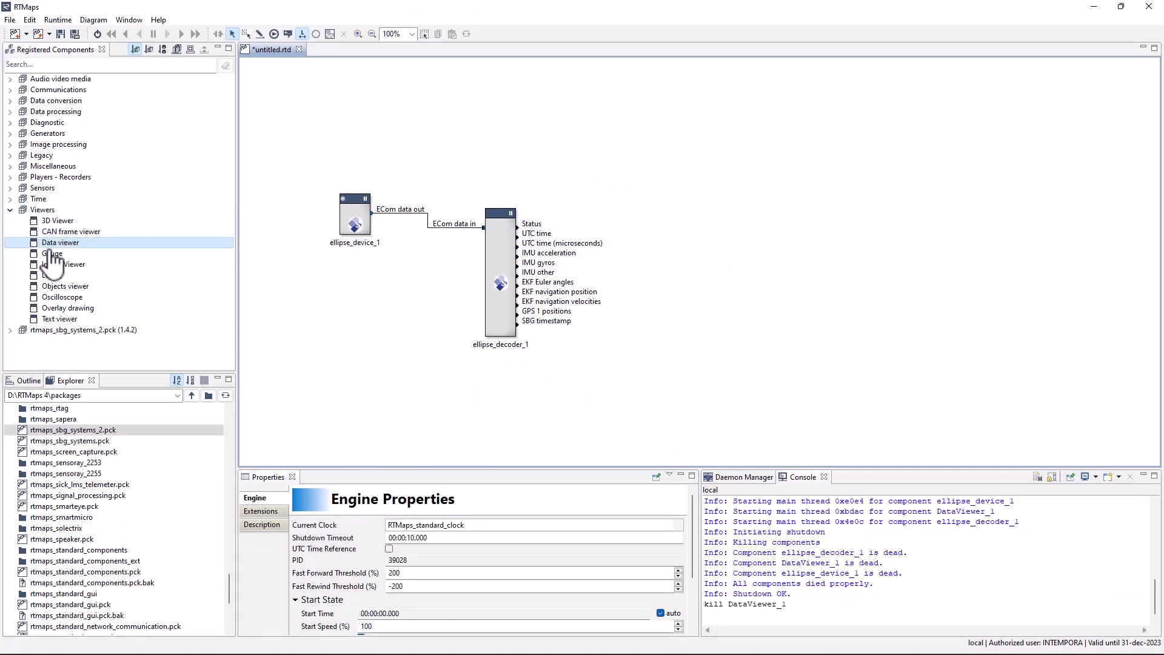
pyautogui.moveTo(61, 297); pyautogui.dragTo(573, 144)
pyautogui.moveTo(737, 230); pyautogui.dragTo(755, 220)
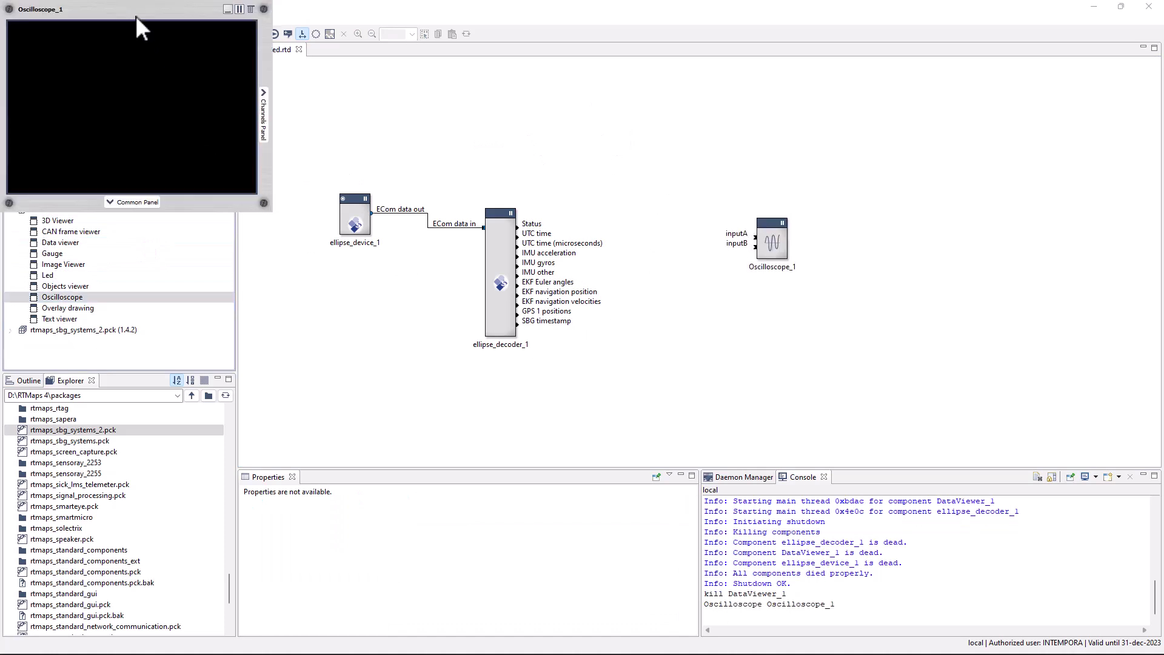
pyautogui.moveTo(136, 16); pyautogui.dragTo(983, 71)
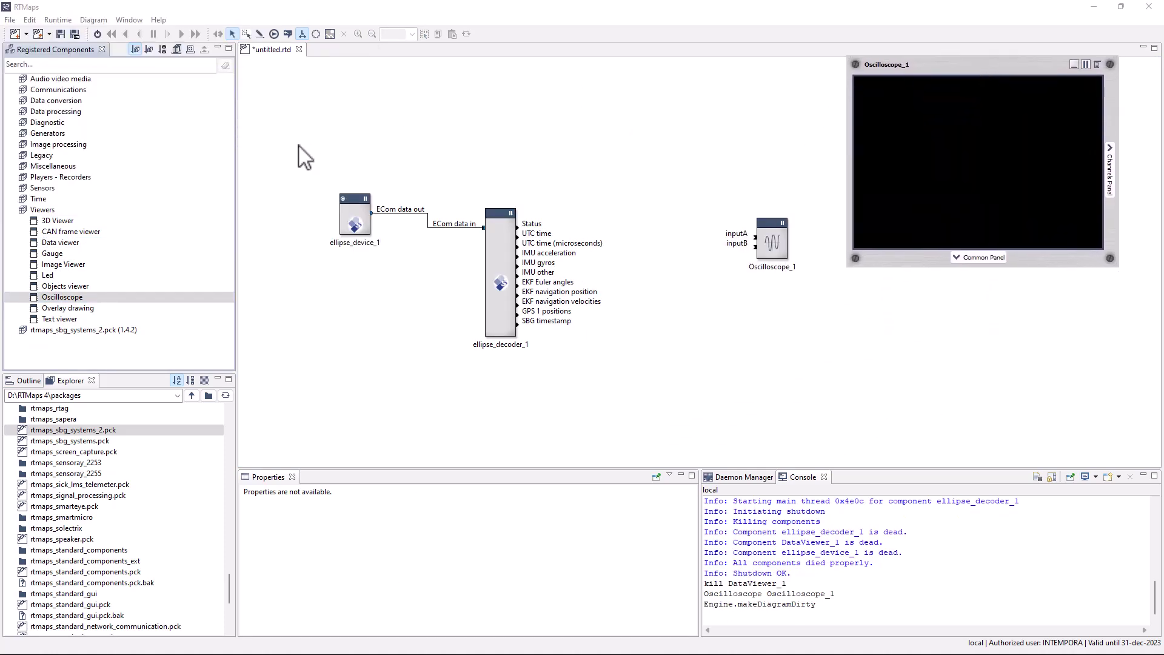
# Add a Devectorizer fed by IMU acceleration with vector size 3
pyautogui.doubleClick(53, 113)
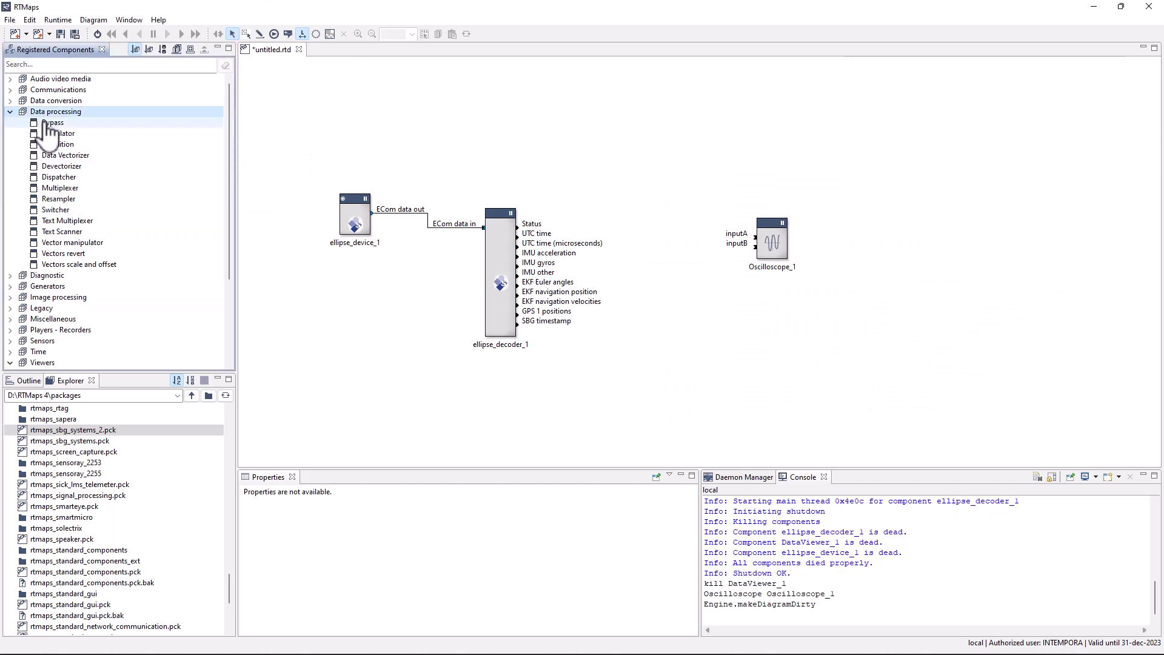
pyautogui.moveTo(57, 166); pyautogui.dragTo(668, 214)
pyautogui.moveTo(631, 274); pyautogui.dragTo(634, 271)
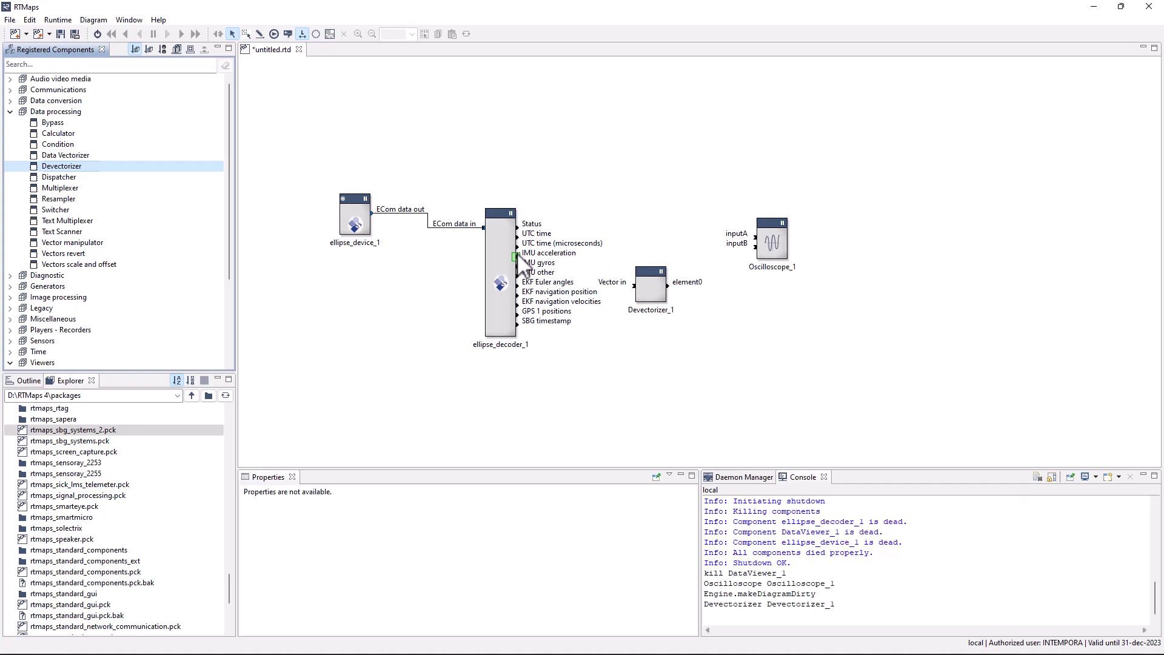
pyautogui.moveTo(515, 257); pyautogui.dragTo(654, 261)
pyautogui.click(361, 525)
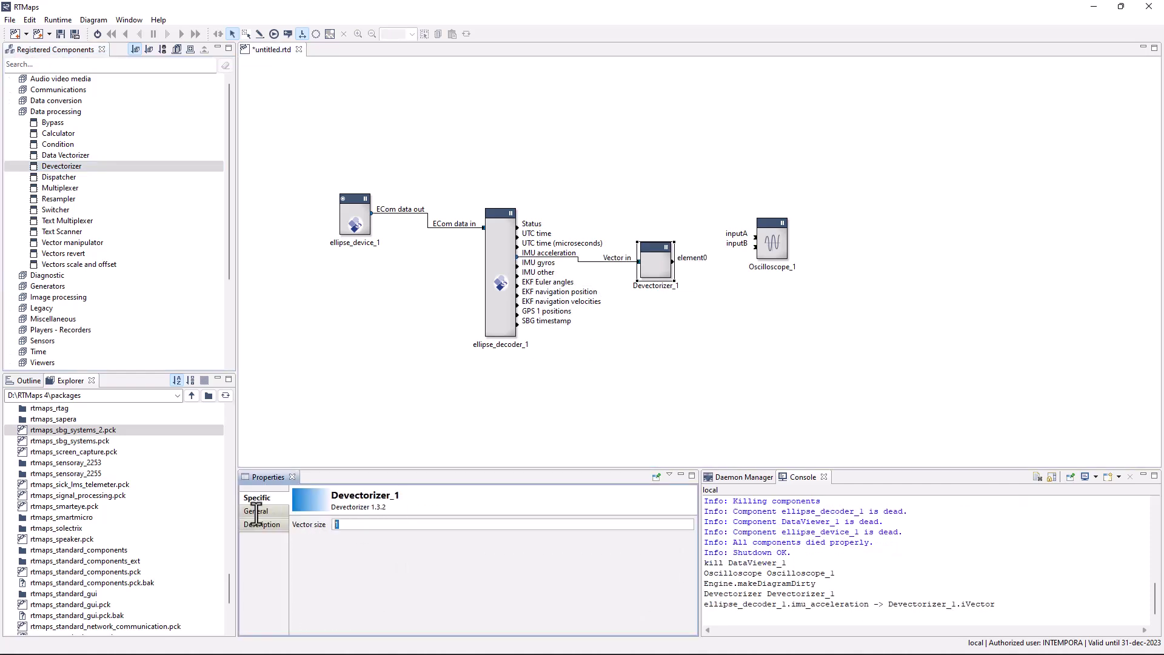
pyautogui.write('3')
pyautogui.press('Return')
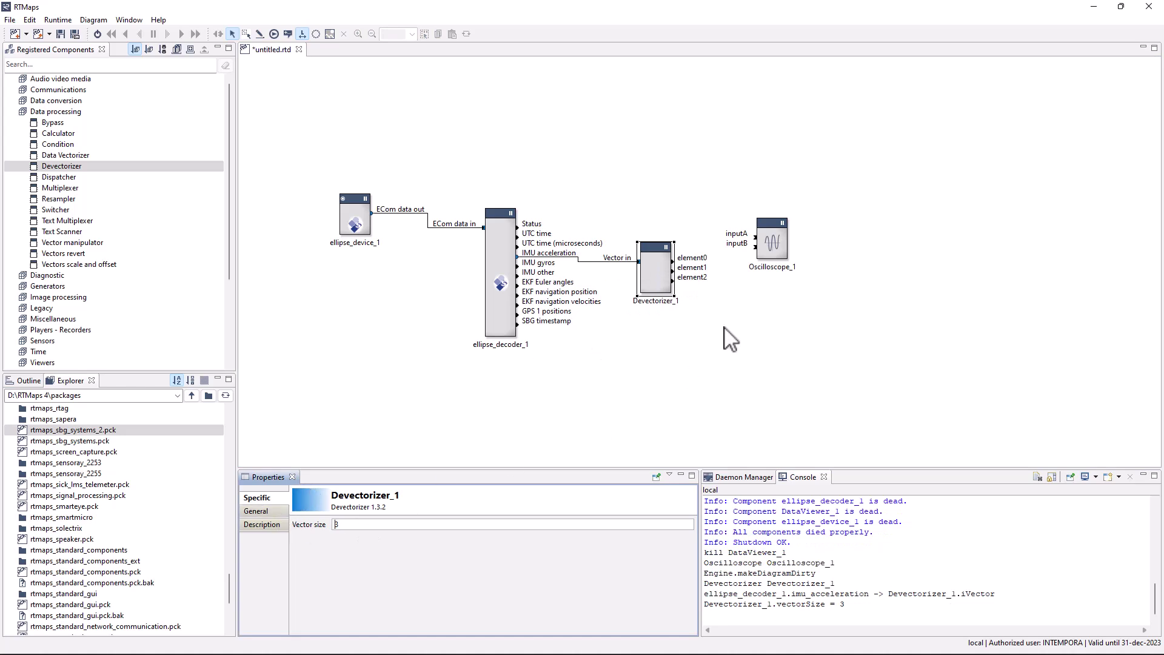
# Give Oscilloscope_1 3 inputs and wire element0–2 into inputA–C
pyautogui.click(775, 259)
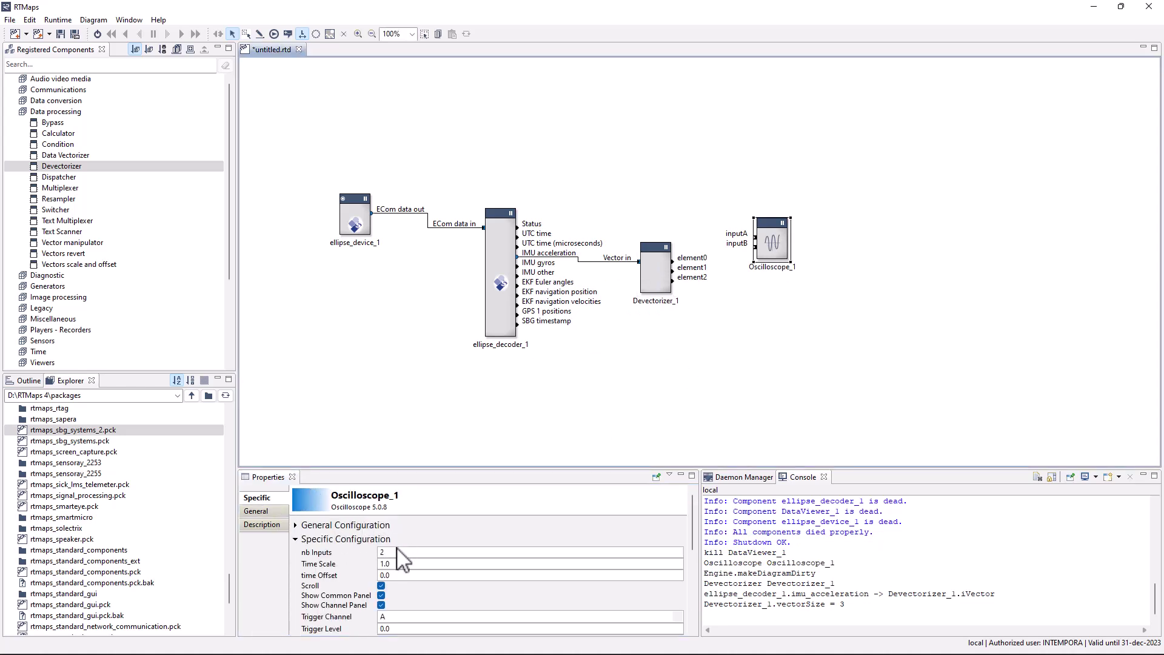
pyautogui.click(388, 552)
pyautogui.write('3')
pyautogui.press('Return')
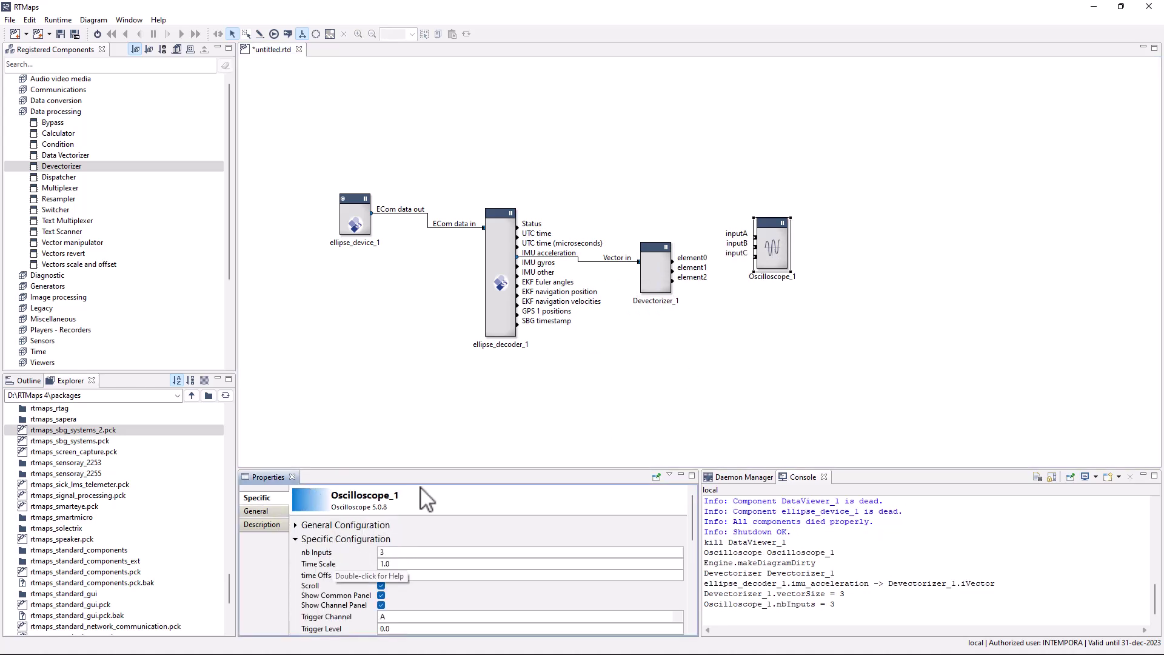
pyautogui.click(679, 333)
pyautogui.click(667, 290)
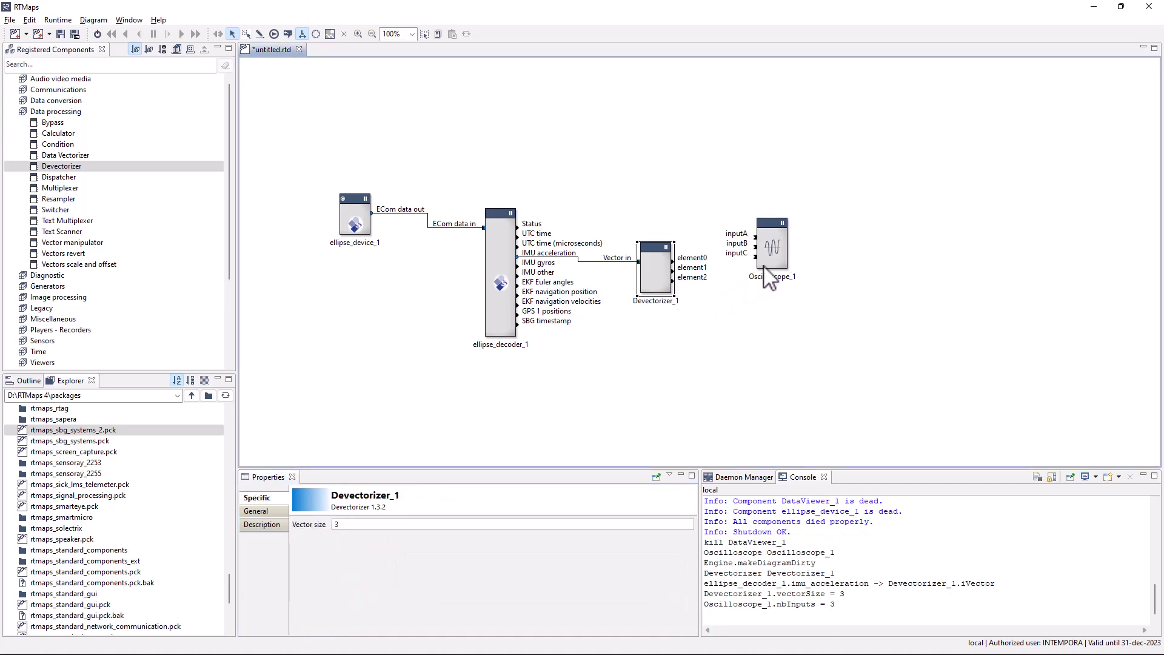
pyautogui.moveTo(769, 276); pyautogui.dragTo(770, 273)
pyautogui.click(681, 311)
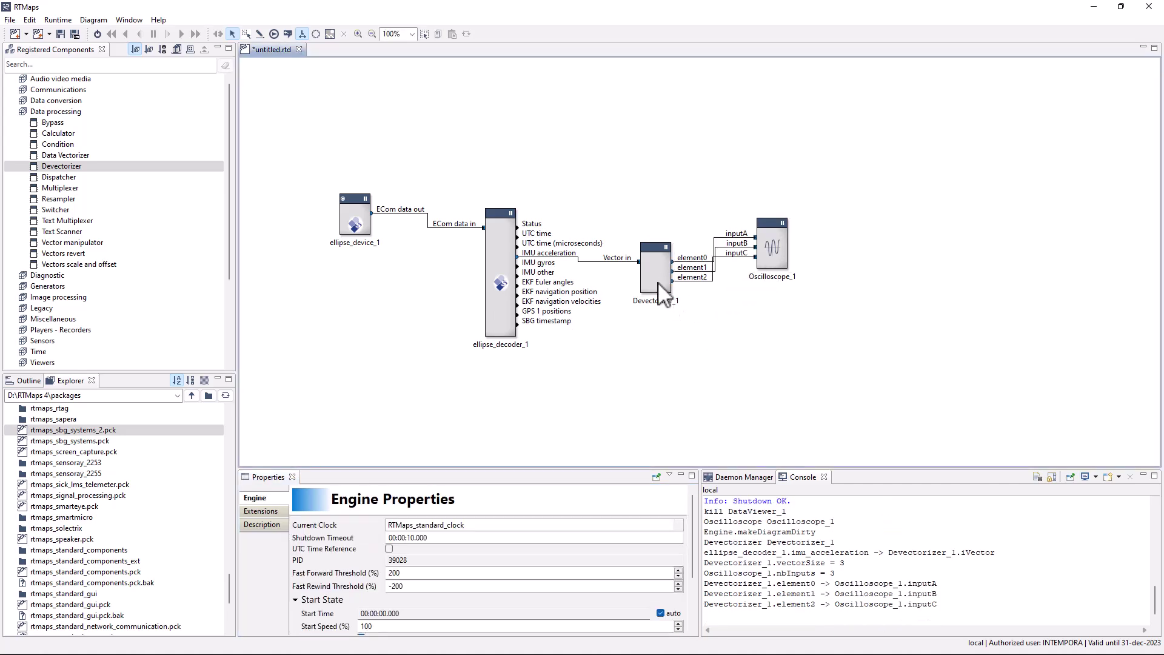
pyautogui.moveTo(666, 296); pyautogui.dragTo(655, 262)
# Duplicate the devectorizer–oscilloscope pair and feed IMU gyros into the copy
pyautogui.moveTo(603, 188); pyautogui.dragTo(829, 287)
pyautogui.hotkey('ctrl', 'c')
pyautogui.hotkey('ctrl', 'v')
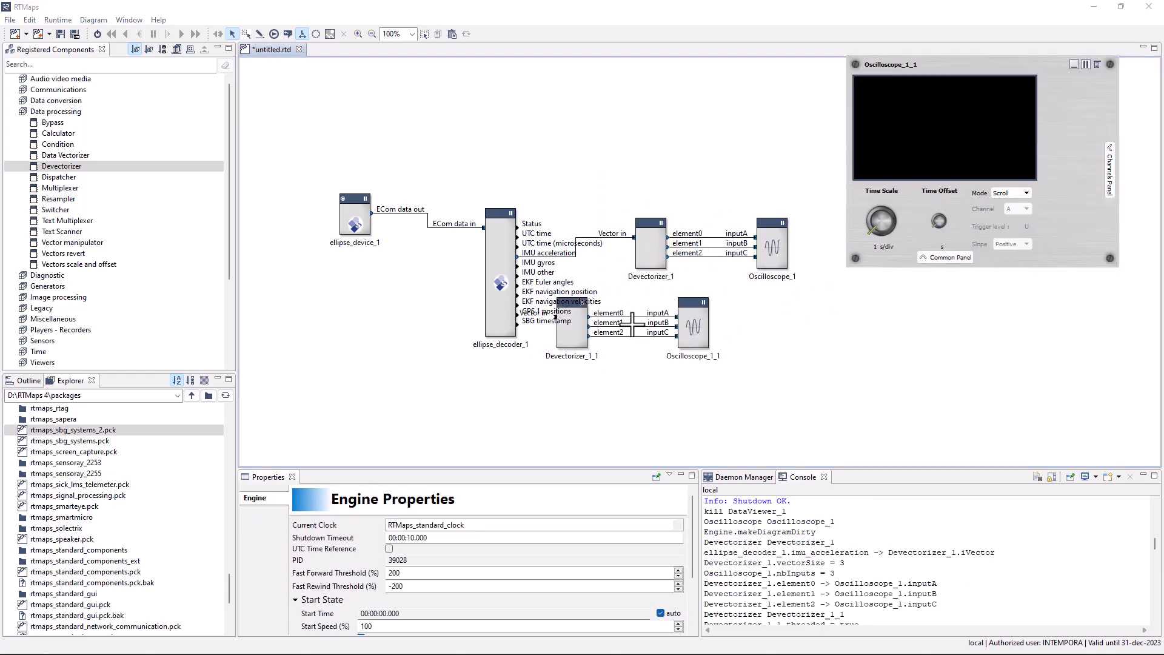
pyautogui.moveTo(577, 340); pyautogui.dragTo(628, 333)
pyautogui.moveTo(519, 264); pyautogui.dragTo(638, 315)
# Add a 3D Viewer block to the diagram
pyautogui.click(73, 307)
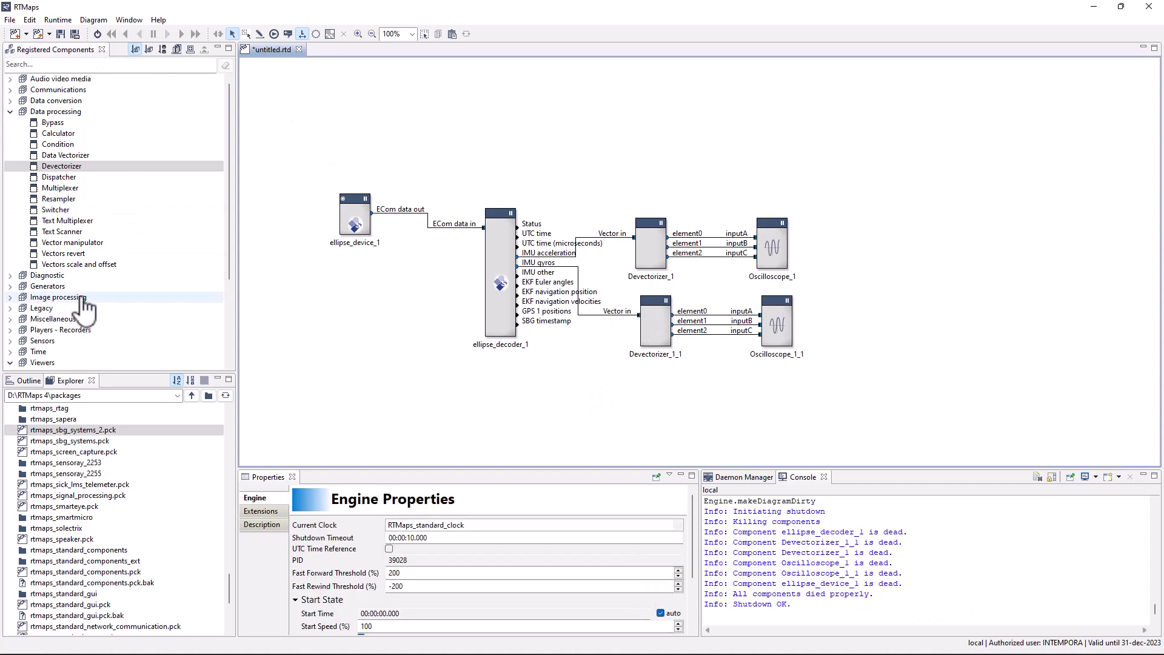
pyautogui.scroll(-4, 77, 310)
pyautogui.click(66, 329)
pyautogui.moveTo(56, 253); pyautogui.dragTo(406, 143)
pyautogui.moveTo(741, 122); pyautogui.dragTo(762, 123)
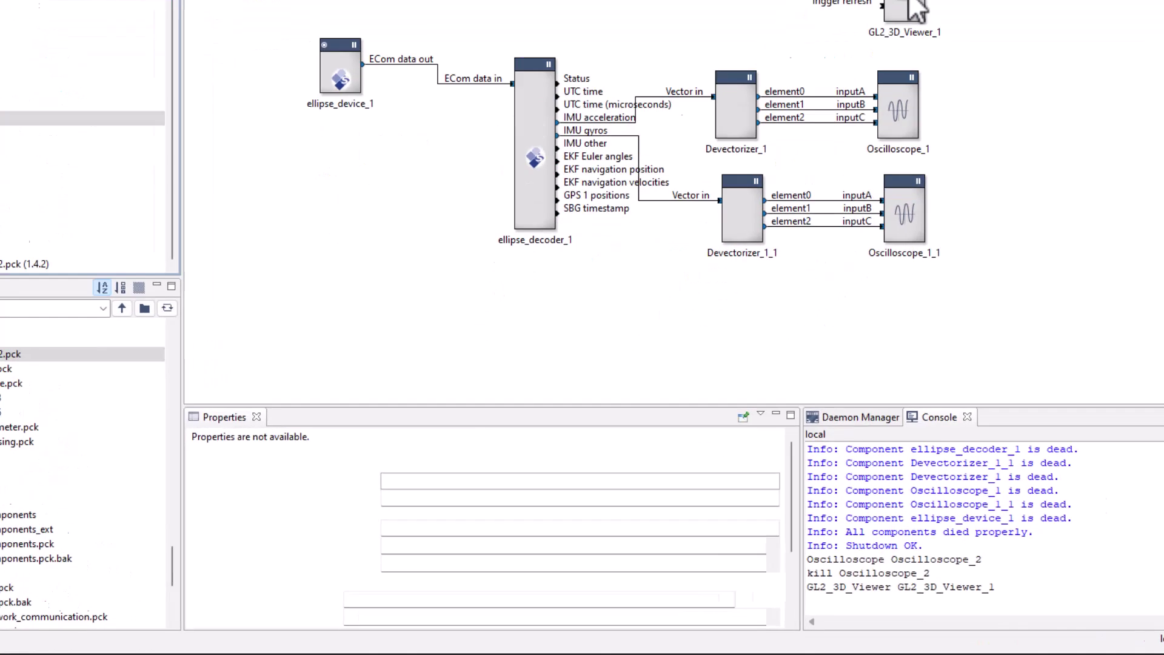
# Make the 3D viewer's Object 2 a red Cube driven by an Input Matrix transform
pyautogui.click(781, 162)
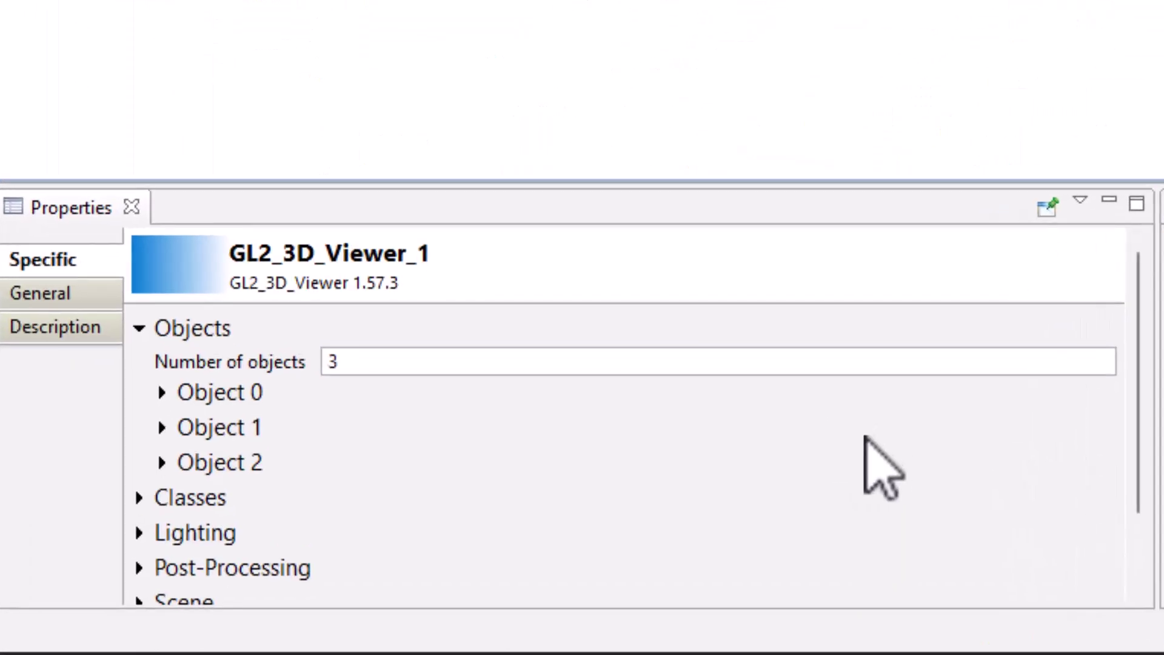
pyautogui.click(162, 462)
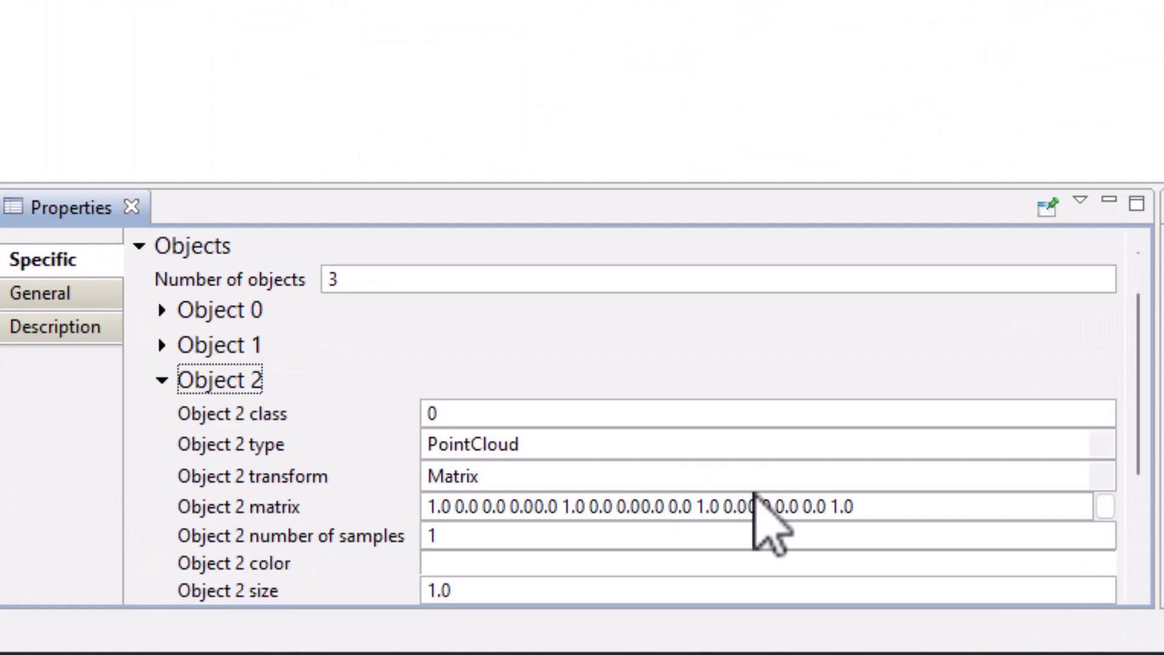
pyautogui.click(1034, 446)
pyautogui.scroll(-3, 655, 520)
pyautogui.scroll(-1, 655, 520)
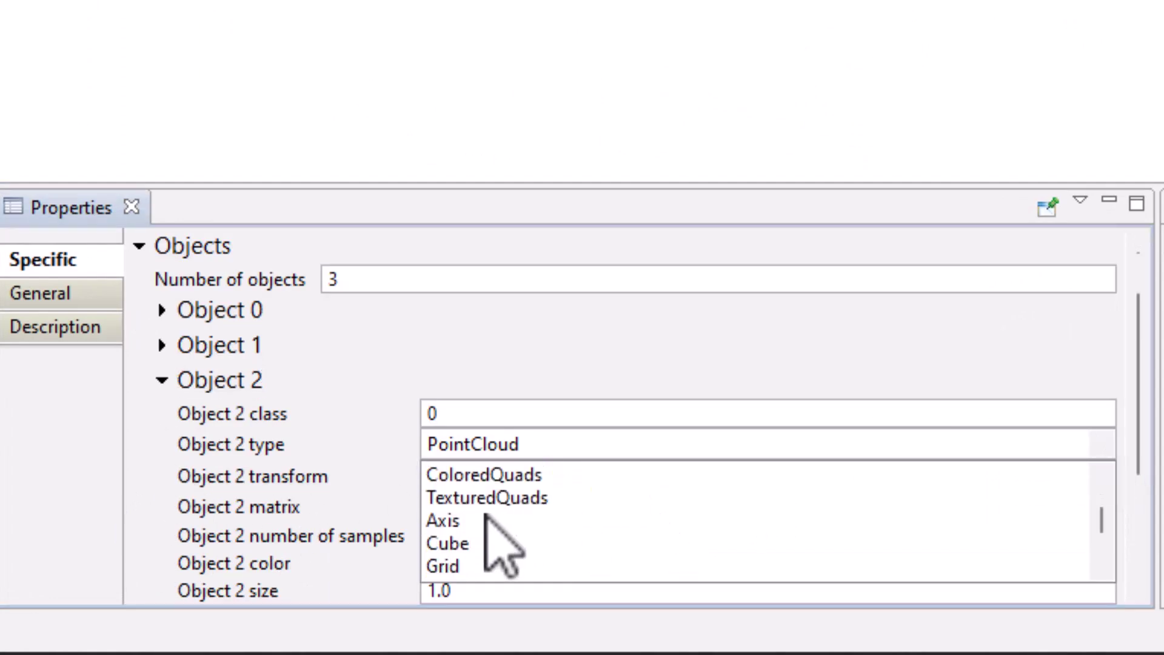
pyautogui.click(456, 544)
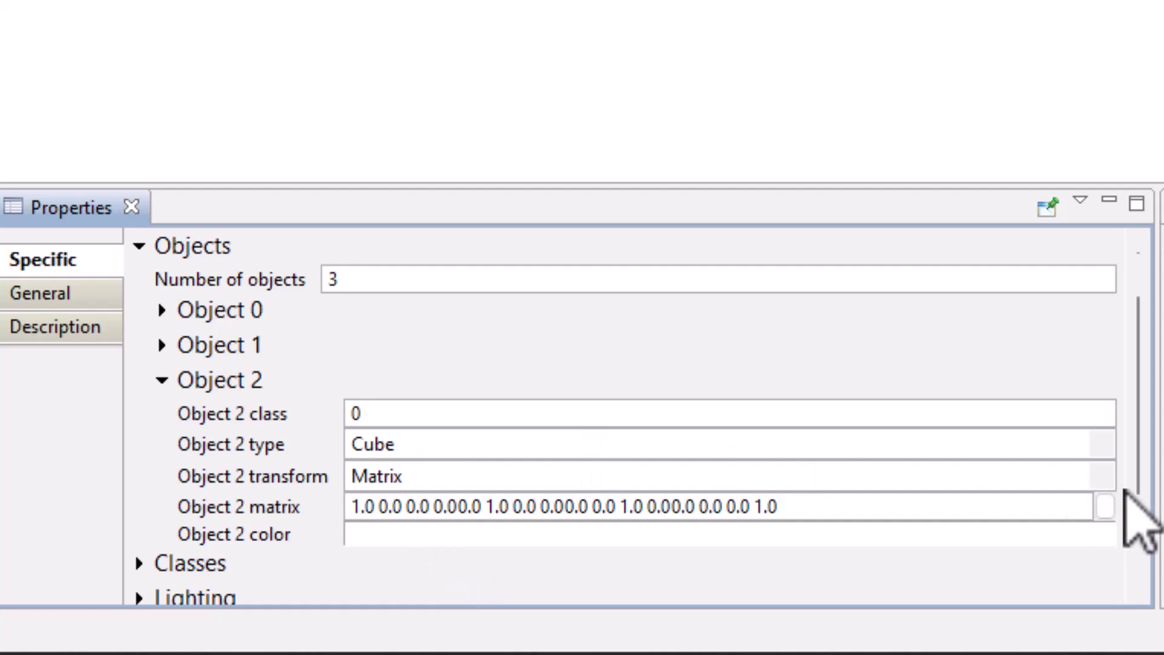
pyautogui.click(1109, 484)
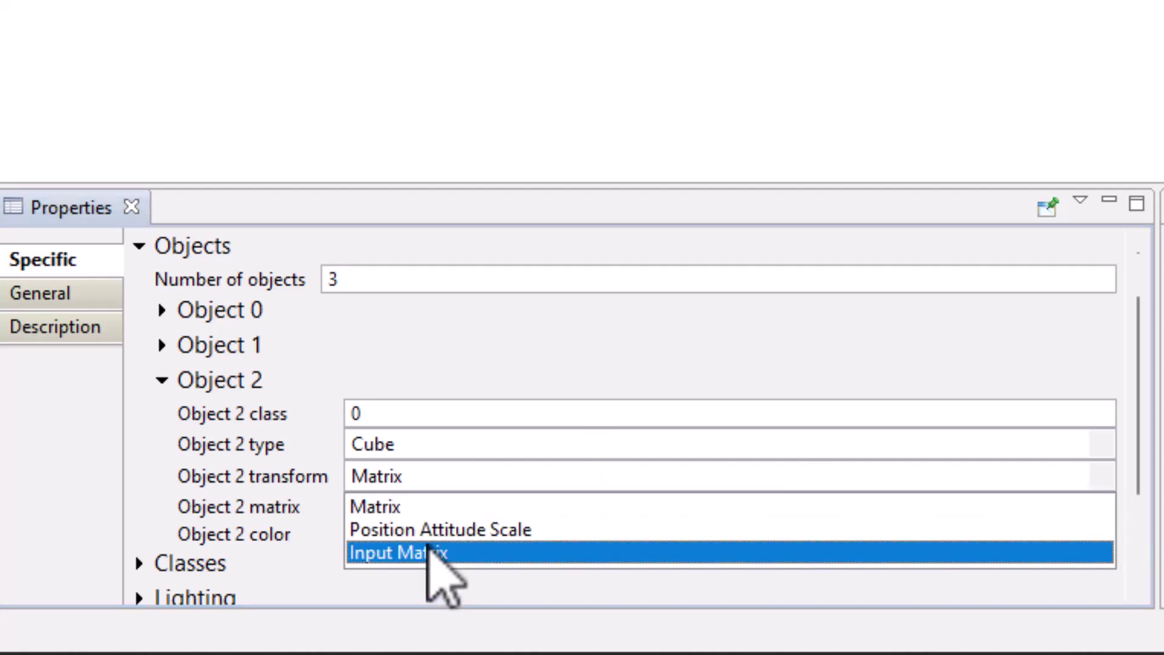
pyautogui.click(429, 552)
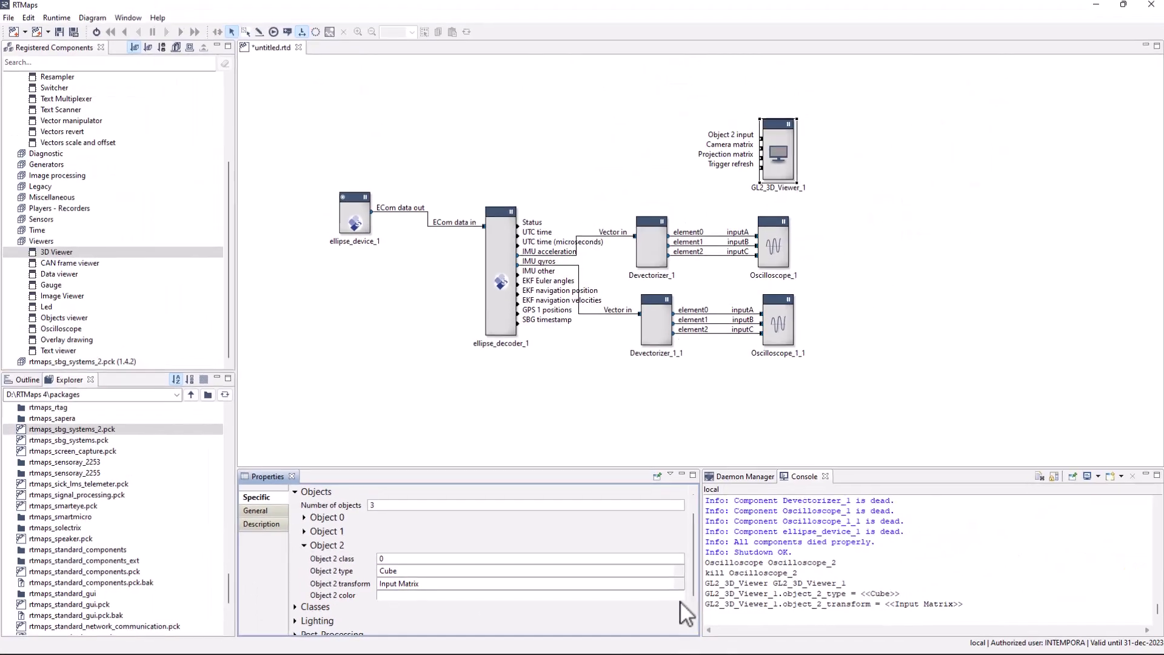
pyautogui.click(1080, 506)
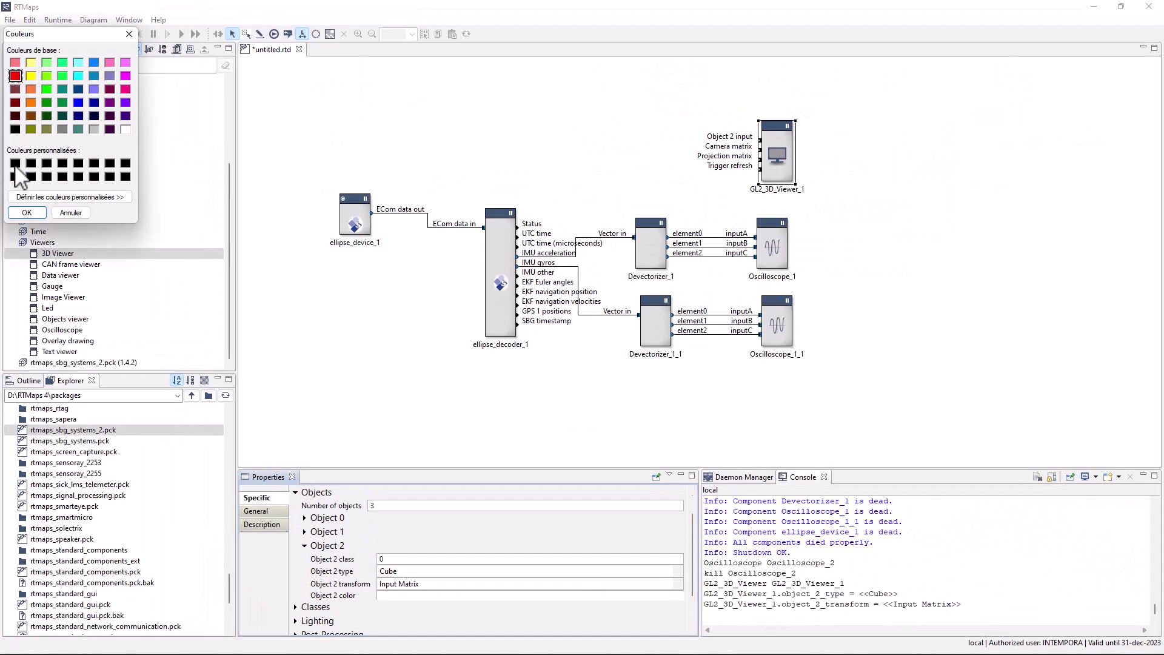
pyautogui.click(20, 214)
# Set Diffuse lighting with two light sources at 10 0 0 and 0 0 10
pyautogui.scroll(-1, 348, 586)
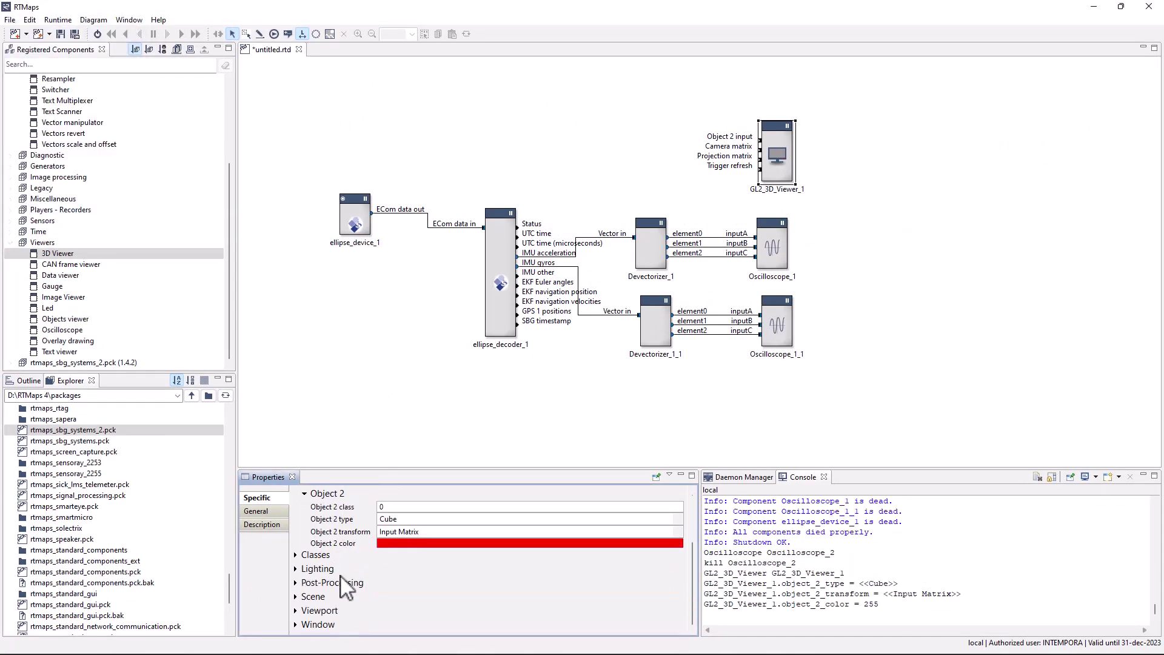
pyautogui.click(306, 571)
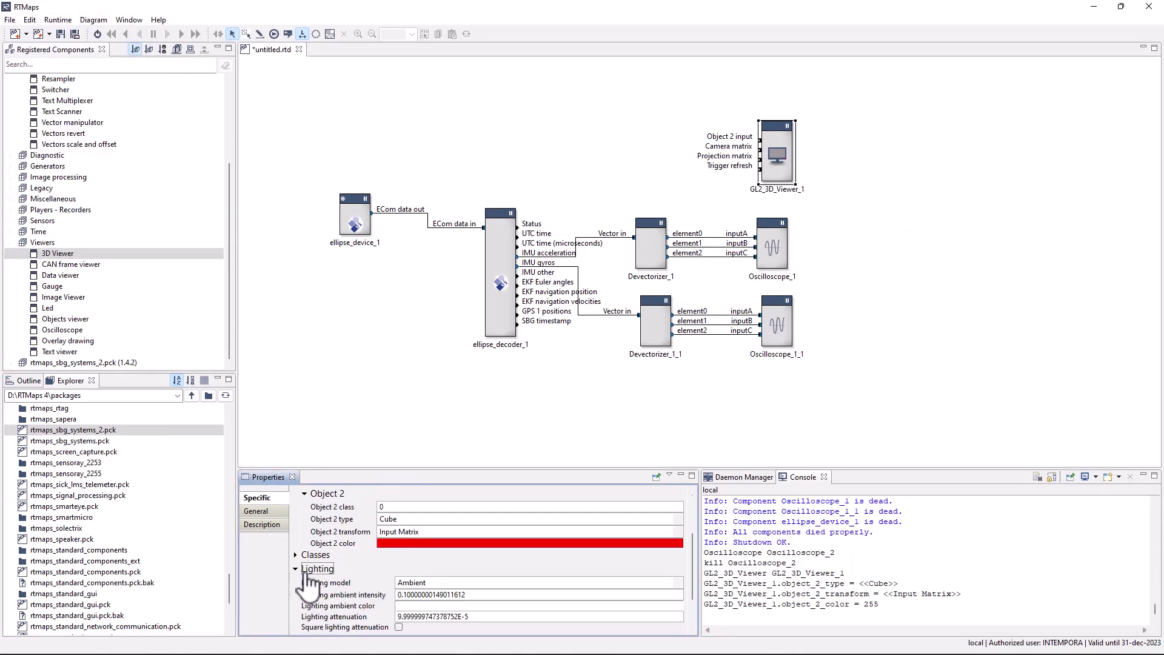
pyautogui.click(678, 582)
pyautogui.click(418, 604)
pyautogui.scroll(-1, 411, 597)
pyautogui.write('2')
pyautogui.press('Return')
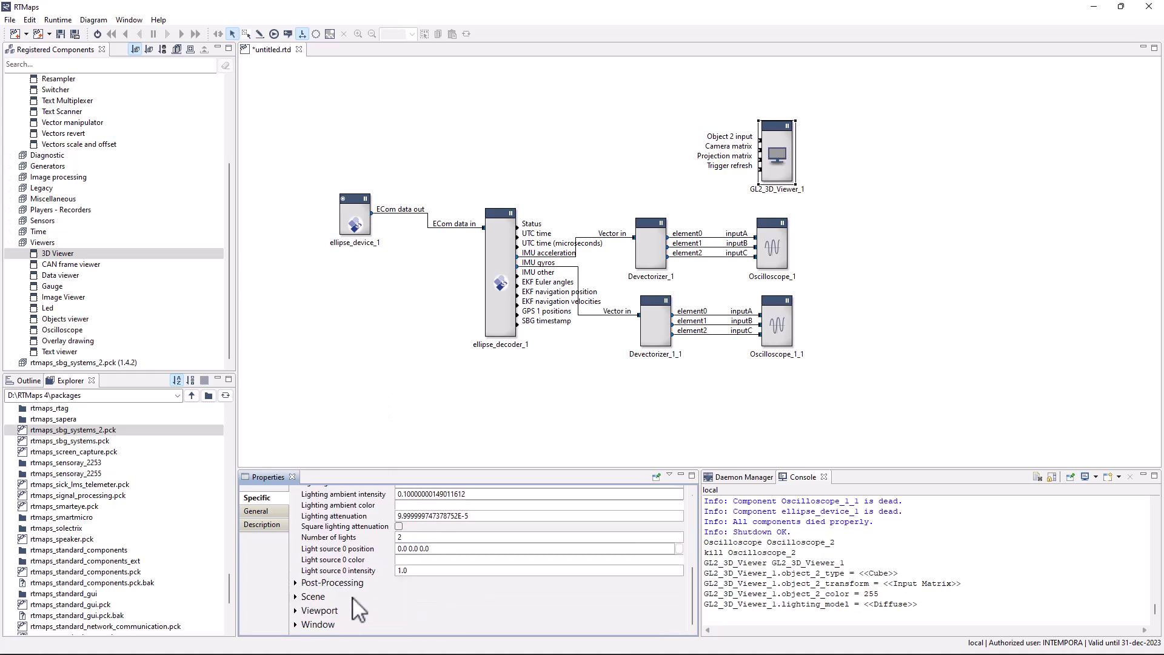
pyautogui.click(418, 582)
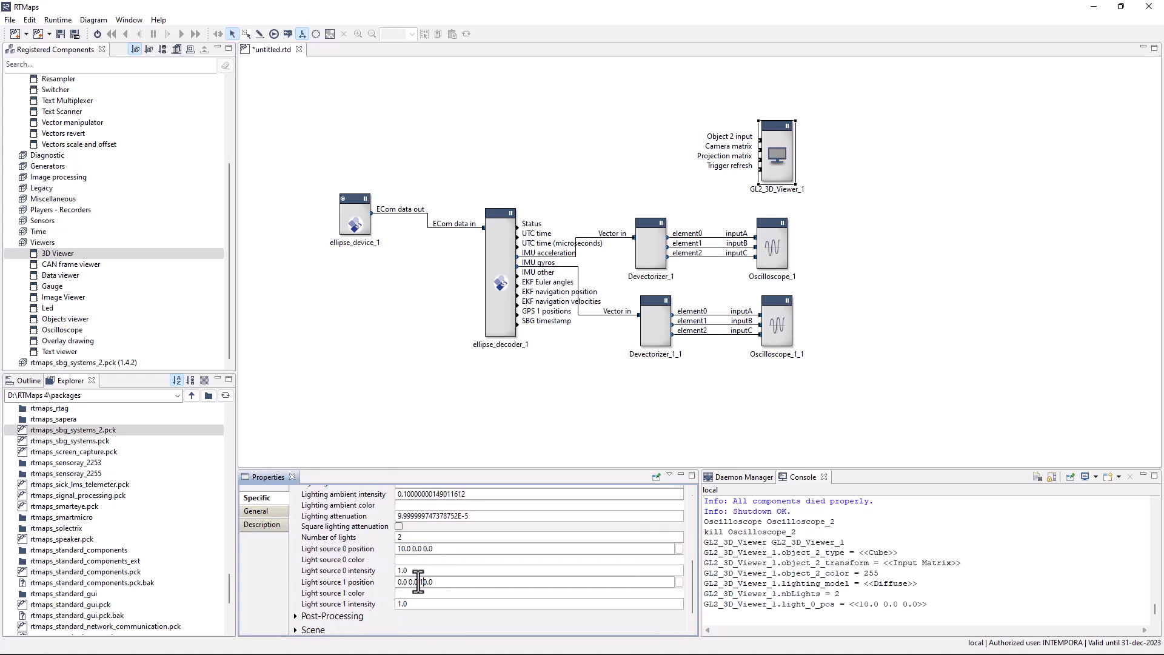
pyautogui.press('Return')
pyautogui.press('Return')
# Commit the 0.5 ambient intensity and register and expand the rtmaps_3d.pck package
pyautogui.click(393, 372)
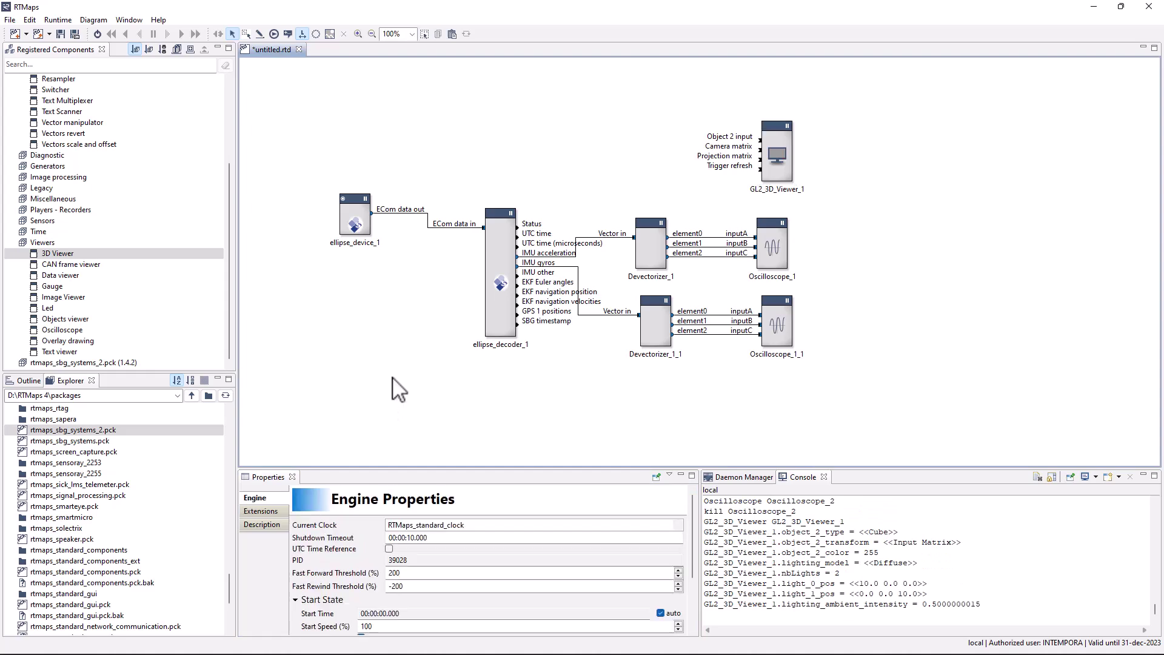
pyautogui.scroll(10, 69, 476)
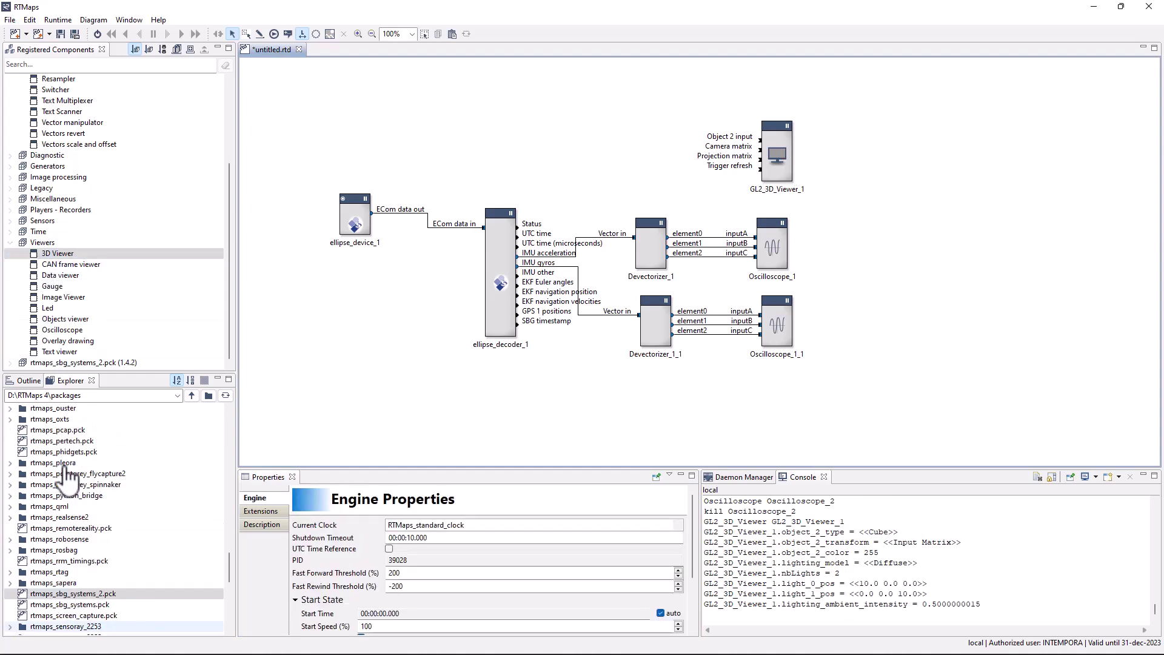
pyautogui.scroll(10, 68, 476)
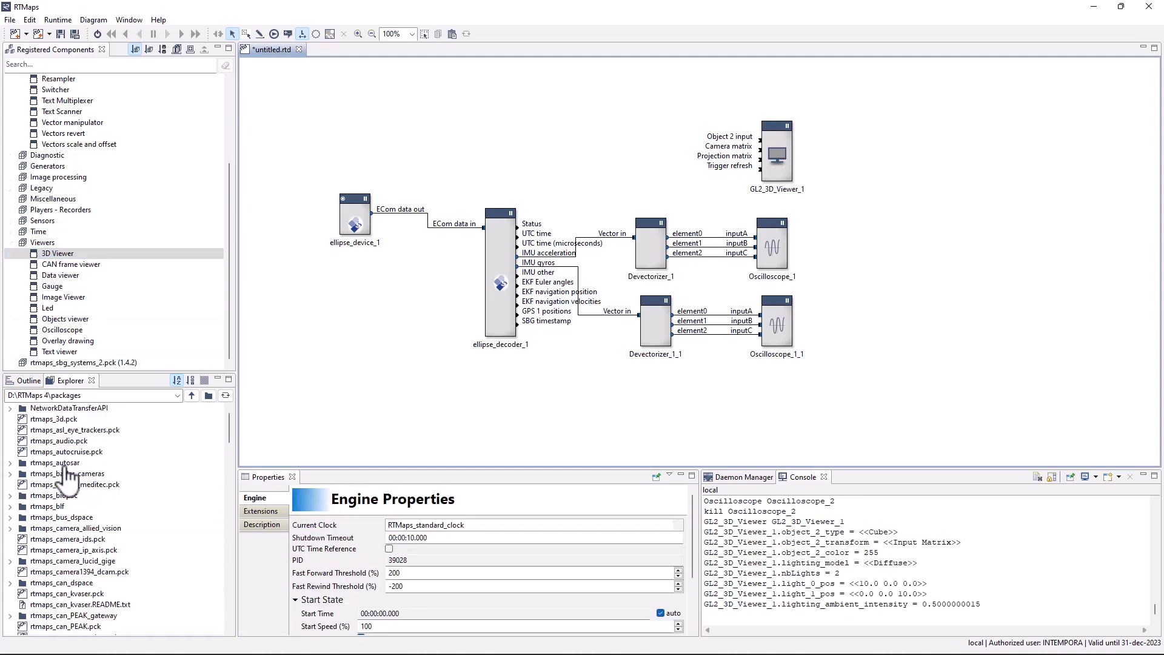
pyautogui.click(55, 420)
pyautogui.moveTo(55, 425); pyautogui.dragTo(76, 294)
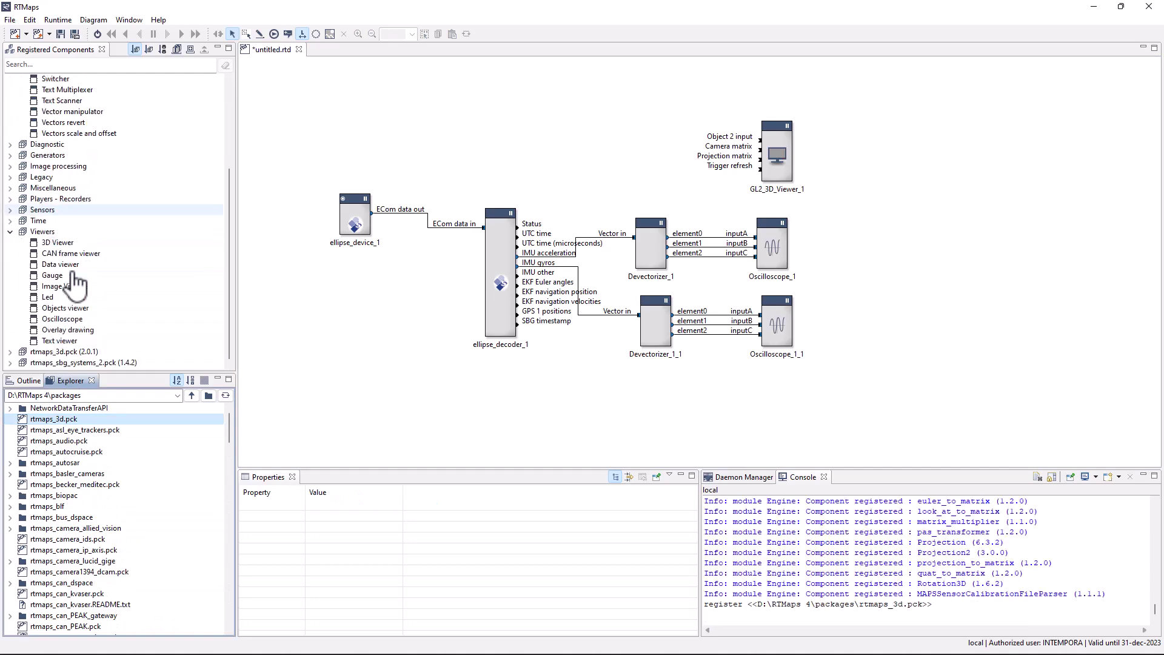
pyautogui.doubleClick(42, 232)
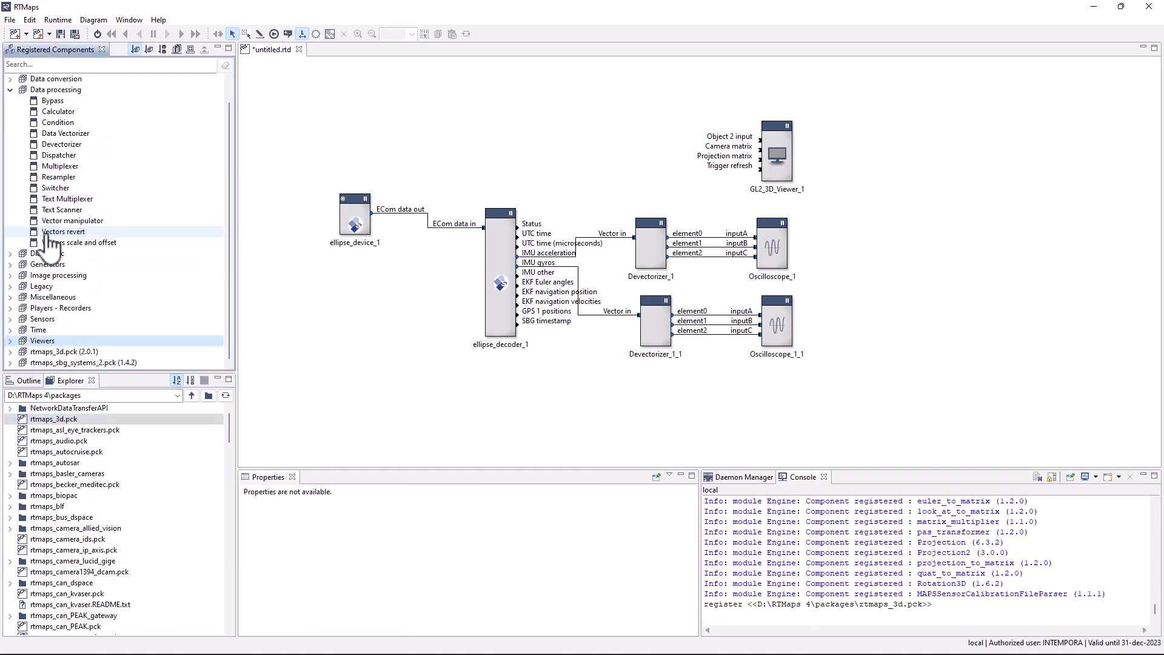
pyautogui.doubleClick(46, 352)
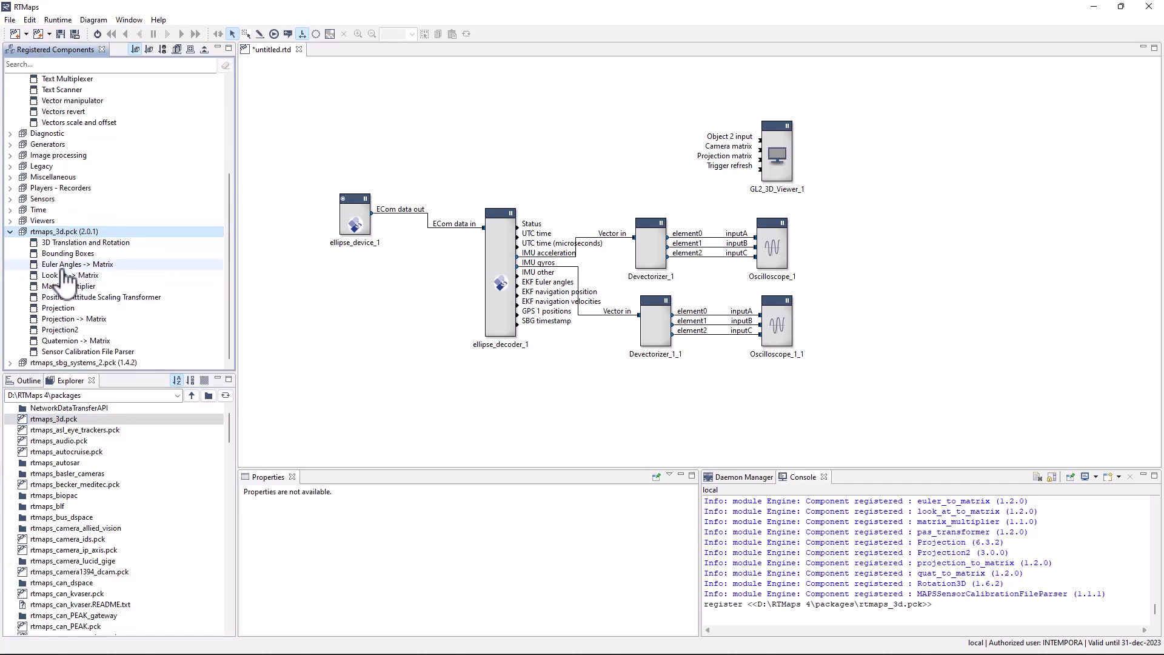
# Add an Euler Angles -> Matrix block fed by EKF Euler angles, inverting angles 1 and 3
pyautogui.moveTo(63, 270); pyautogui.dragTo(484, 86)
pyautogui.moveTo(570, 132); pyautogui.dragTo(572, 135)
pyautogui.moveTo(517, 286); pyautogui.dragTo(761, 139)
pyautogui.moveTo(621, 173); pyautogui.dragTo(649, 155)
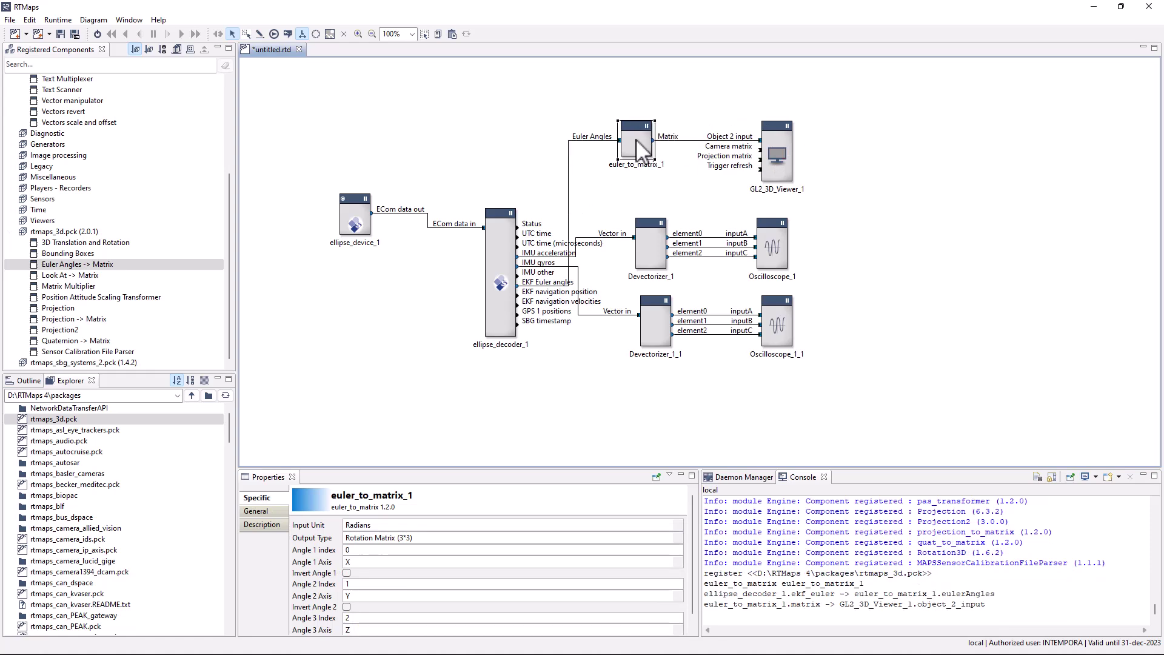
pyautogui.click(347, 573)
pyautogui.scroll(-1, 349, 597)
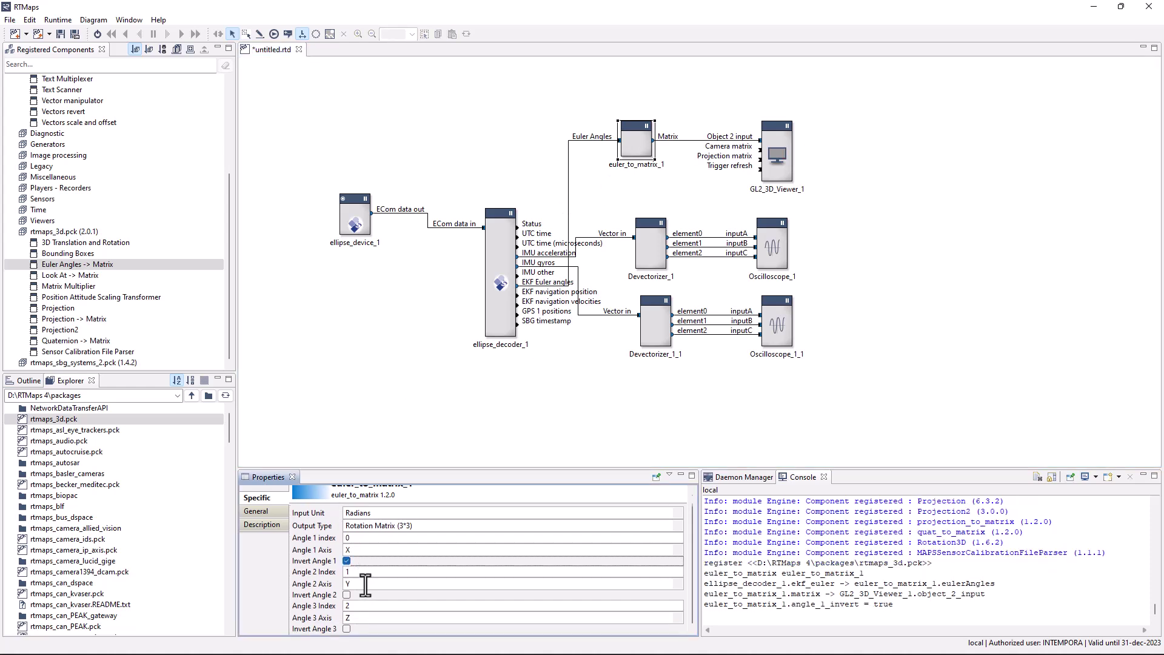
pyautogui.click(347, 627)
pyautogui.click(364, 369)
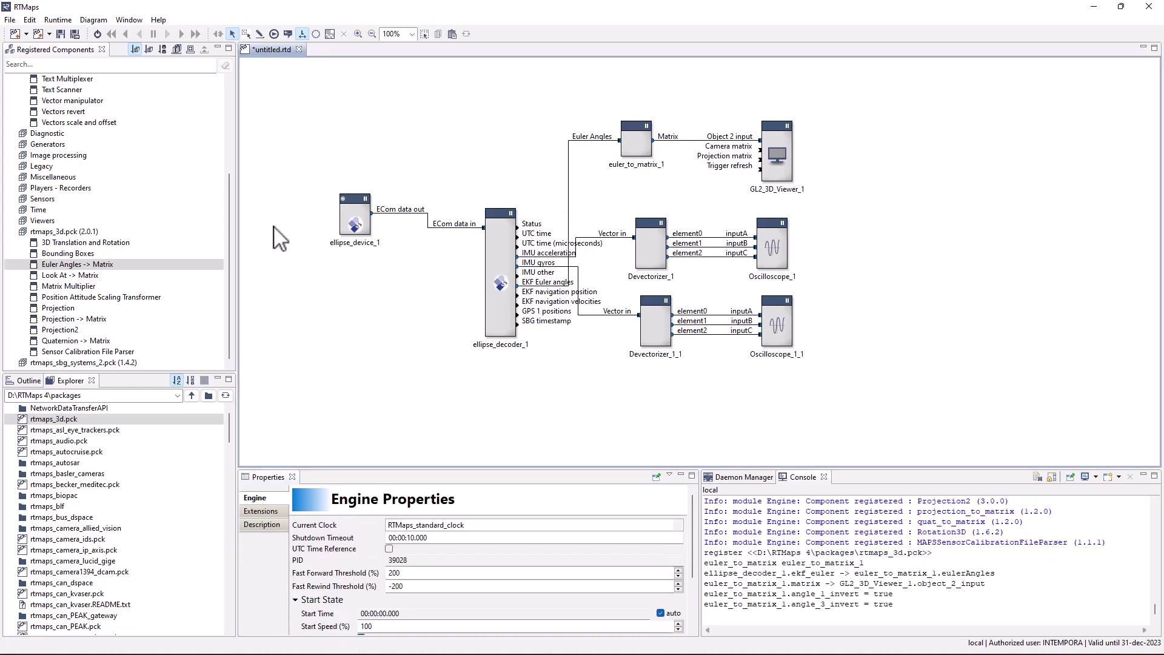
pyautogui.click(97, 34)
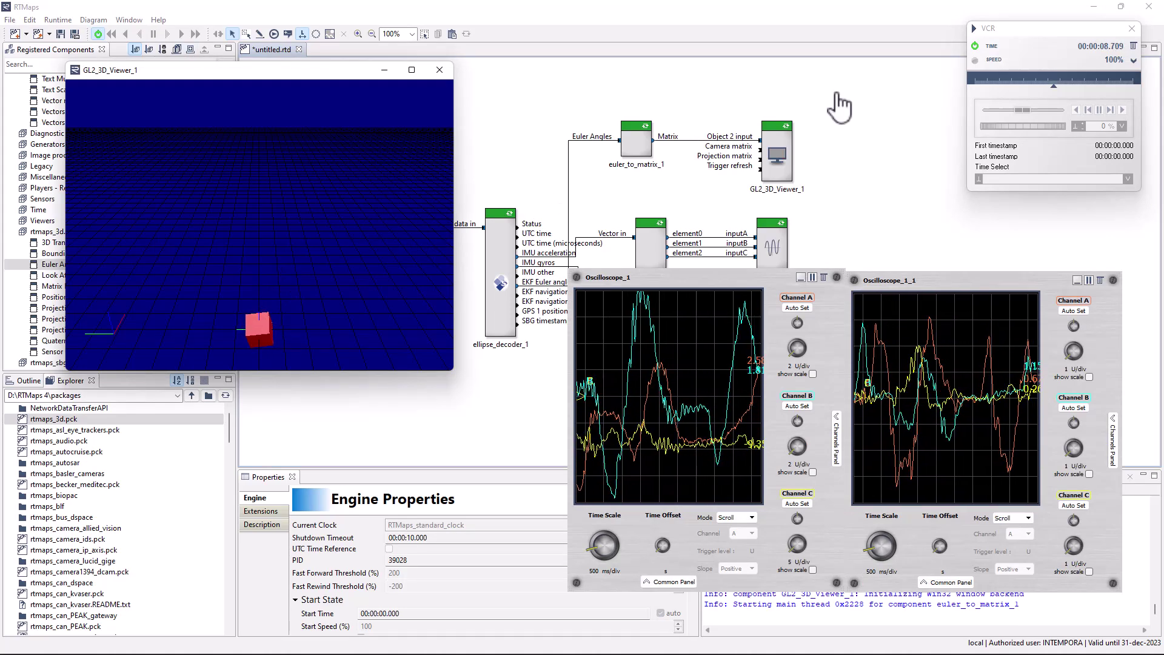
pyautogui.click(975, 46)
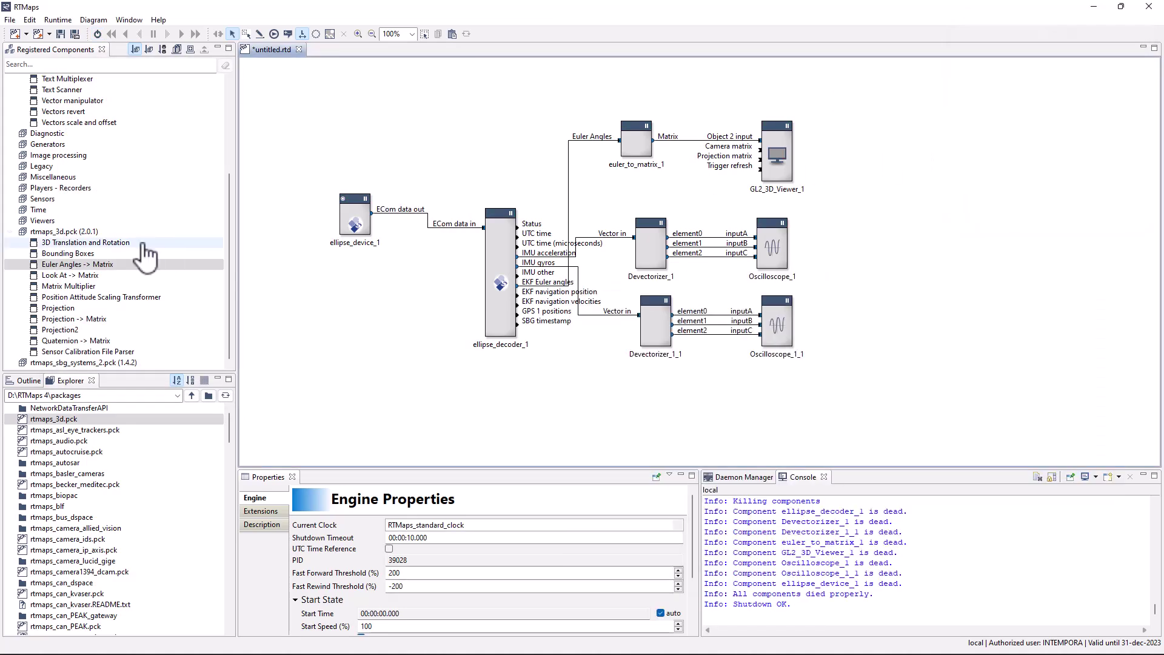
# Register the rtmaps_qml.pck package and expand its components
pyautogui.click(10, 235)
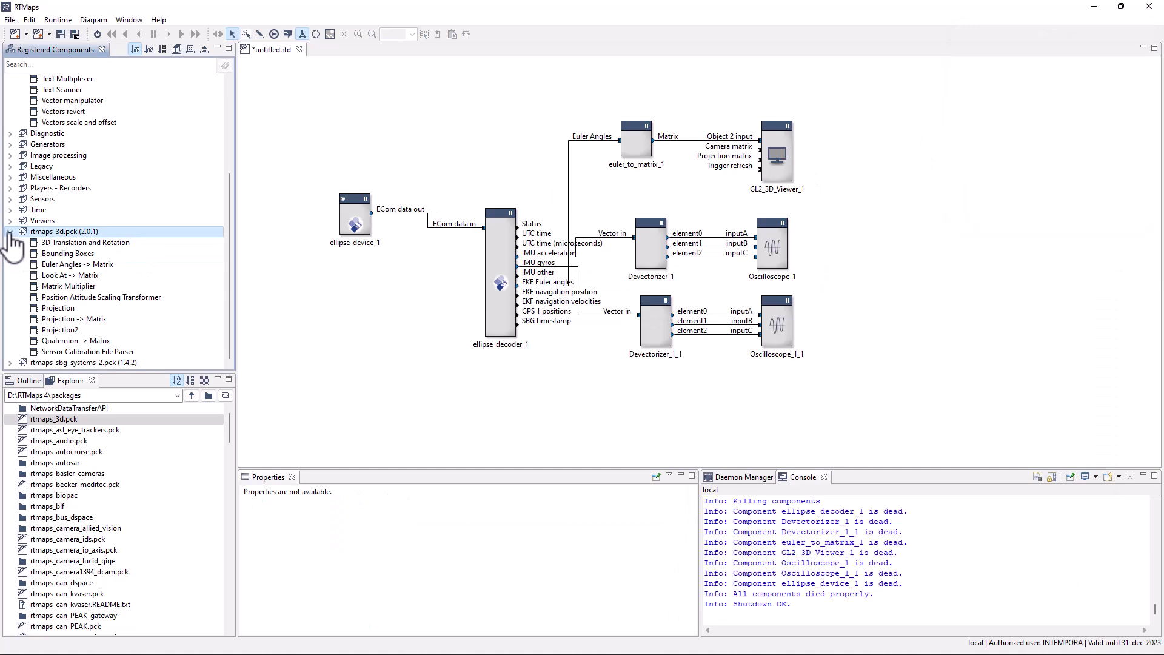
pyautogui.click(11, 232)
pyautogui.scroll(-10, 73, 534)
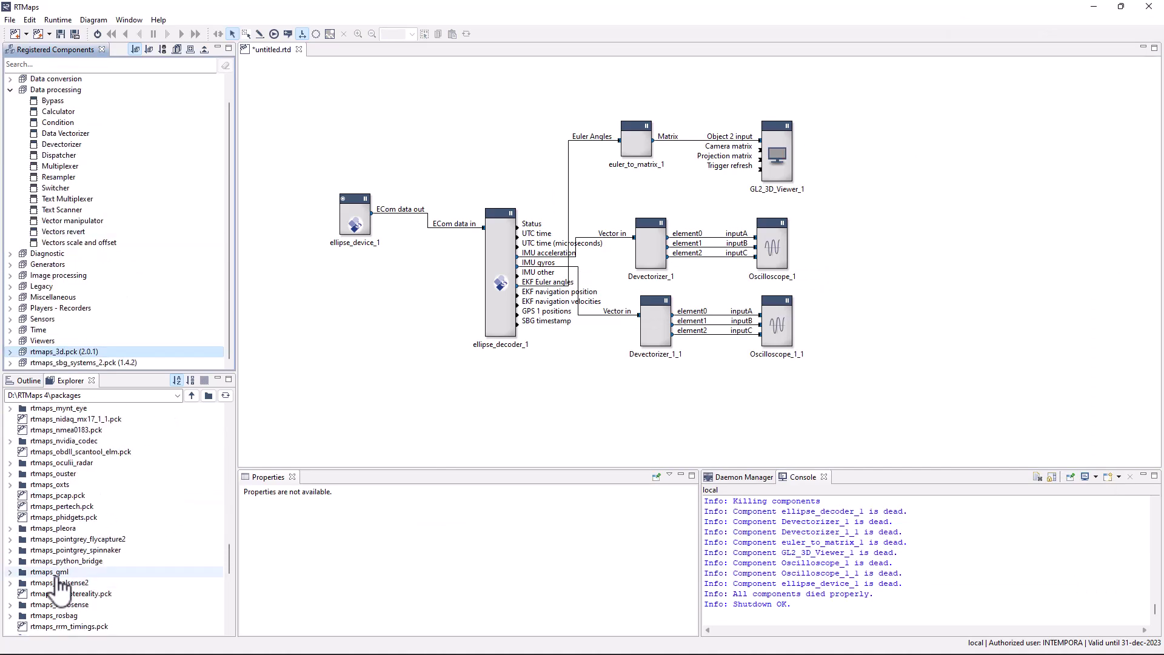
pyautogui.doubleClick(49, 573)
pyautogui.scroll(-4, 61, 576)
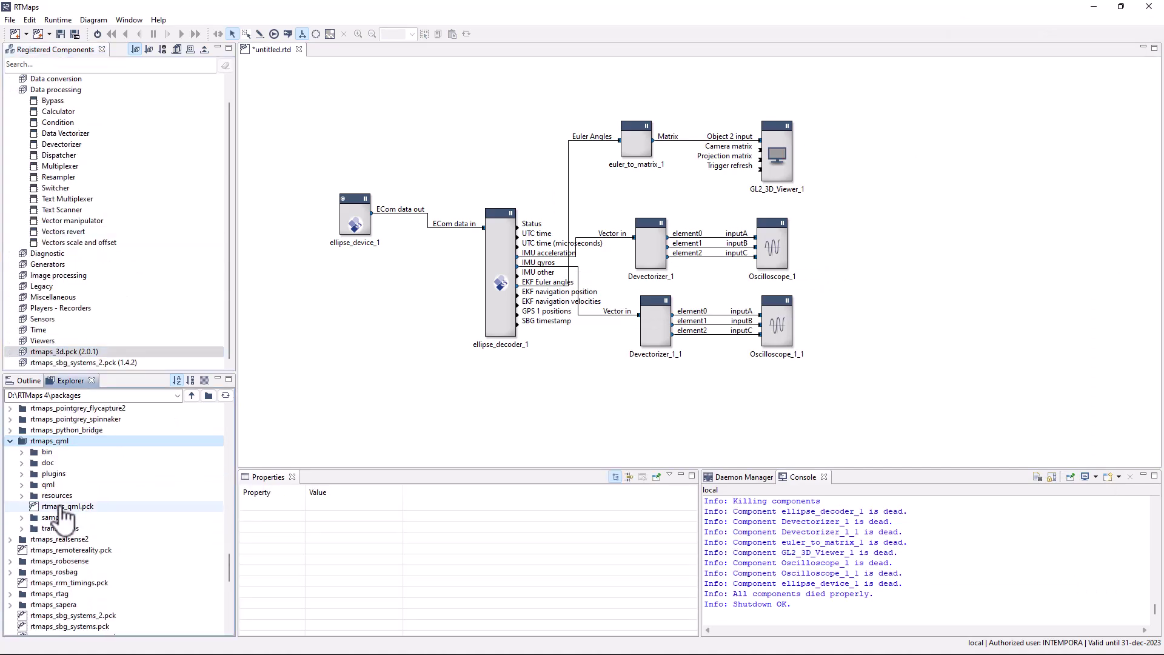
pyautogui.moveTo(64, 516); pyautogui.dragTo(76, 335)
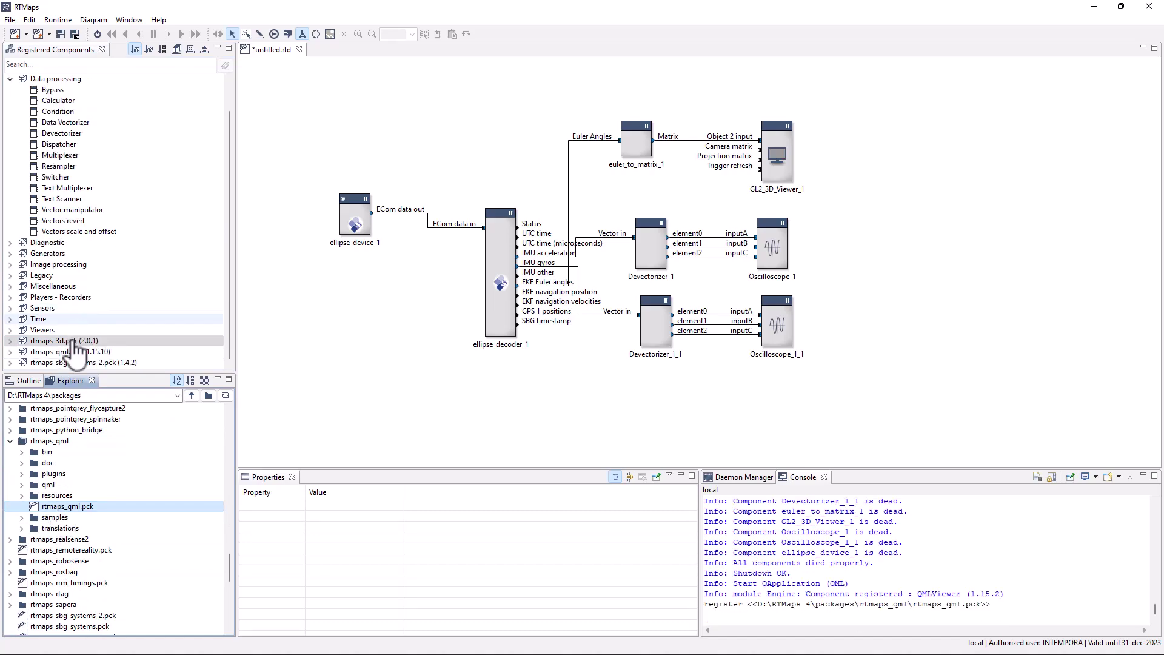
pyautogui.doubleClick(73, 352)
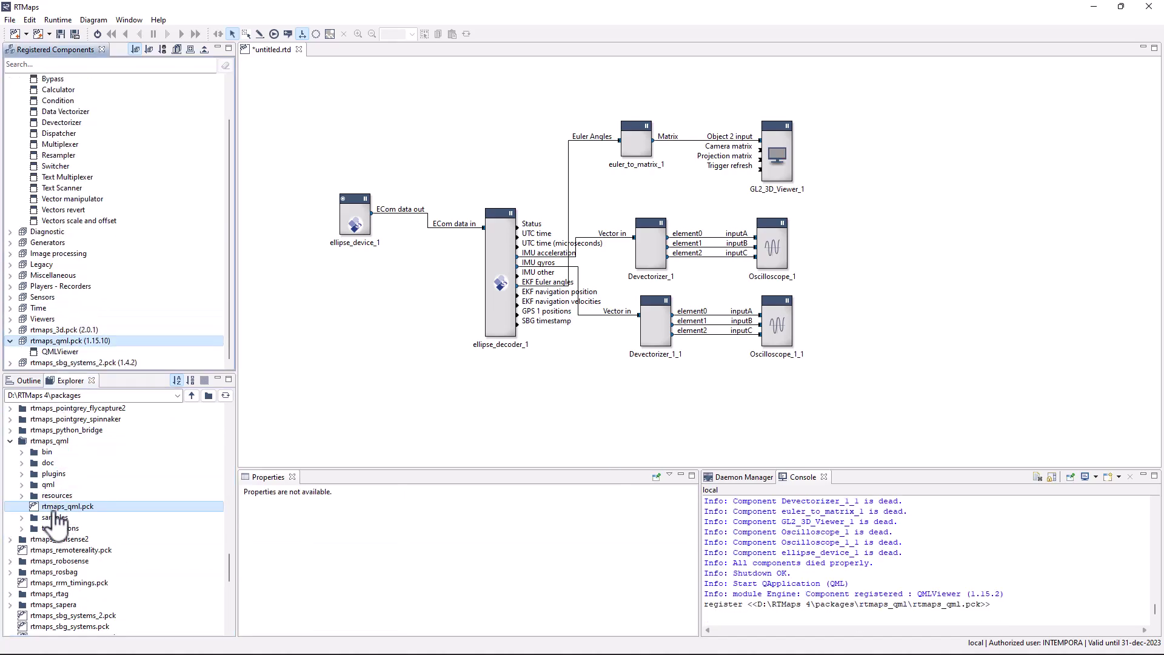
# Open samples/MapDisplay_OSM/demo_qml_map.rtd offline and select QMLViewer_1 with Devectorizer_2
pyautogui.click(21, 517)
pyautogui.click(33, 539)
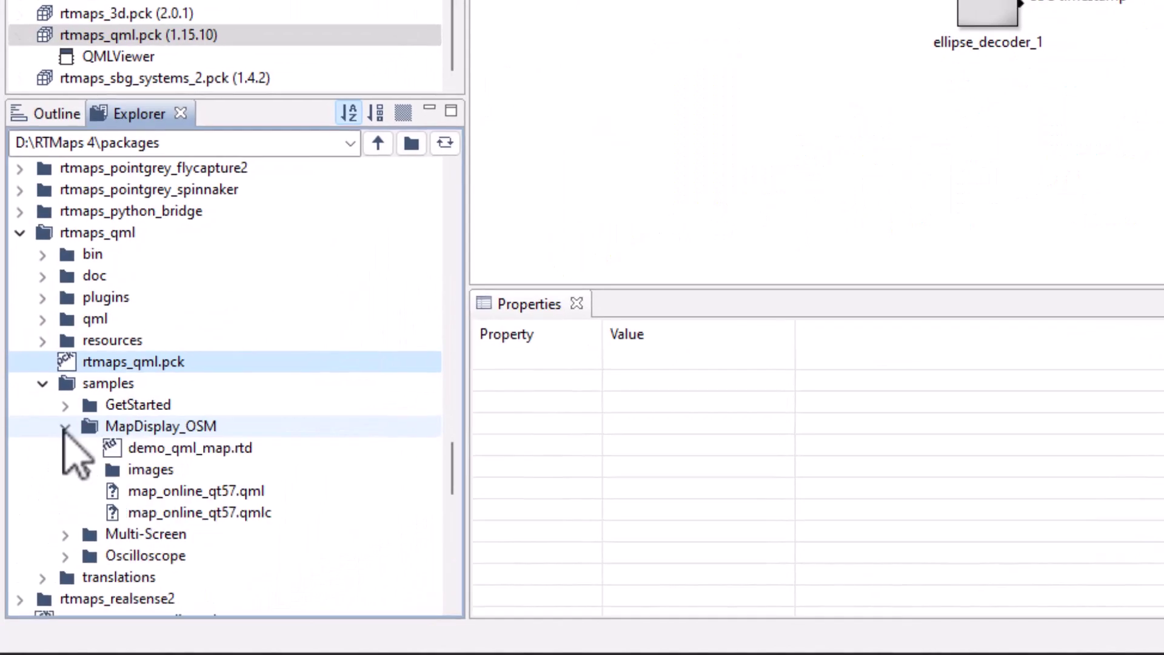
pyautogui.rightClick(202, 455)
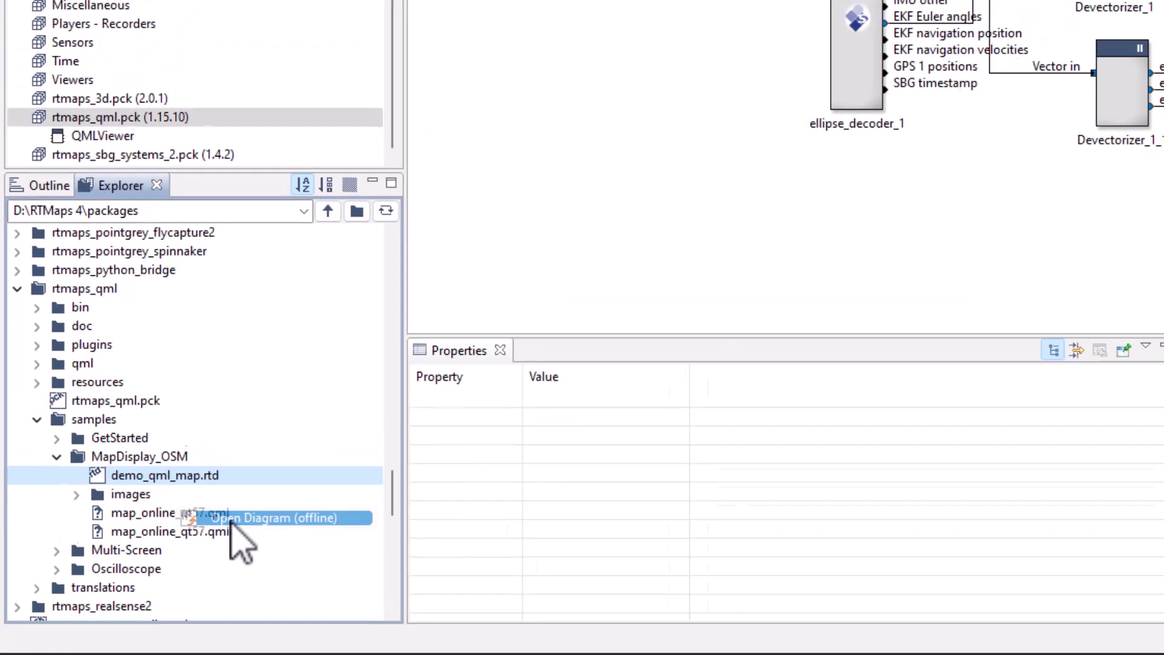
pyautogui.click(273, 497)
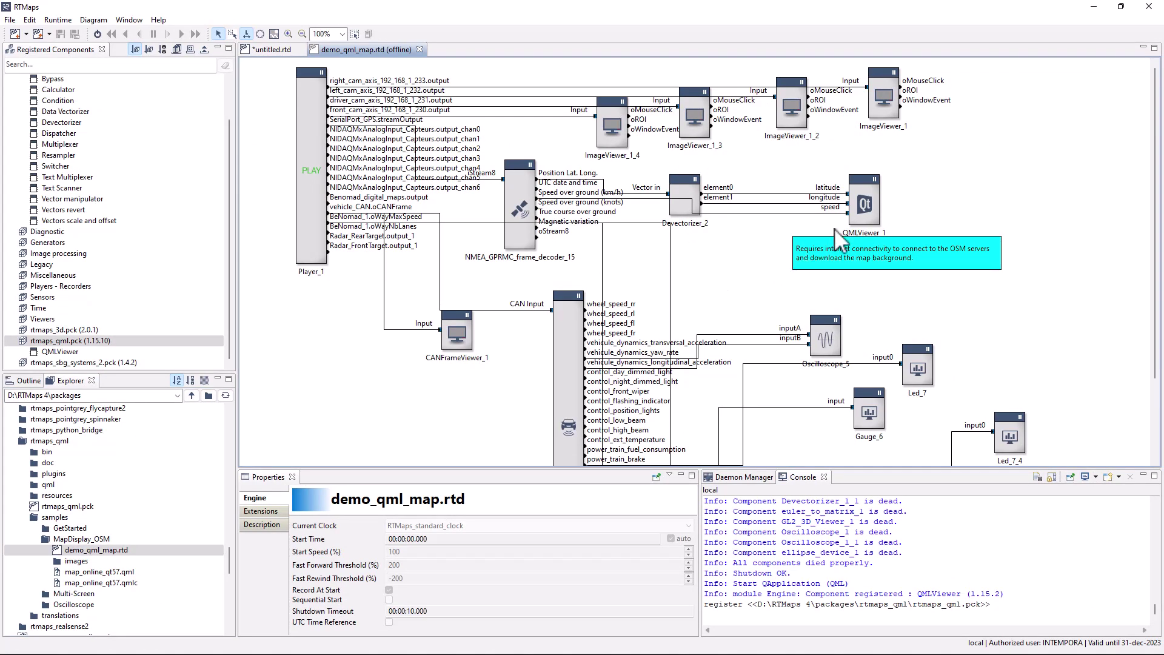
pyautogui.click(874, 212)
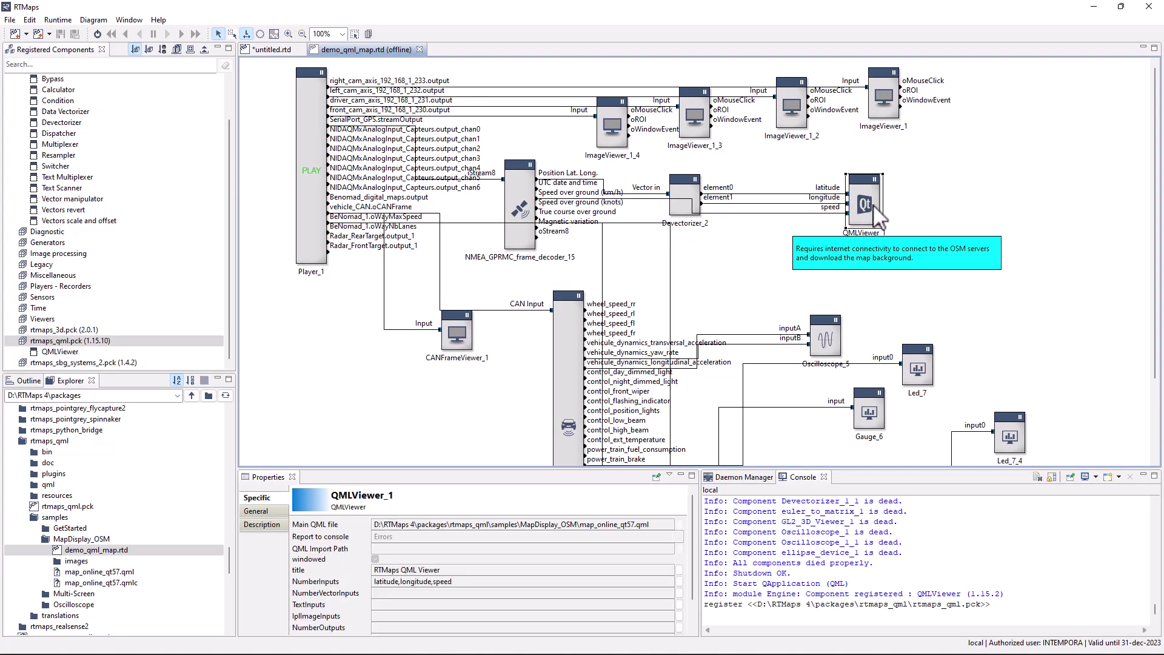
pyautogui.keyDown('ctrl'); pyautogui.click(691, 185); pyautogui.keyUp('ctrl')
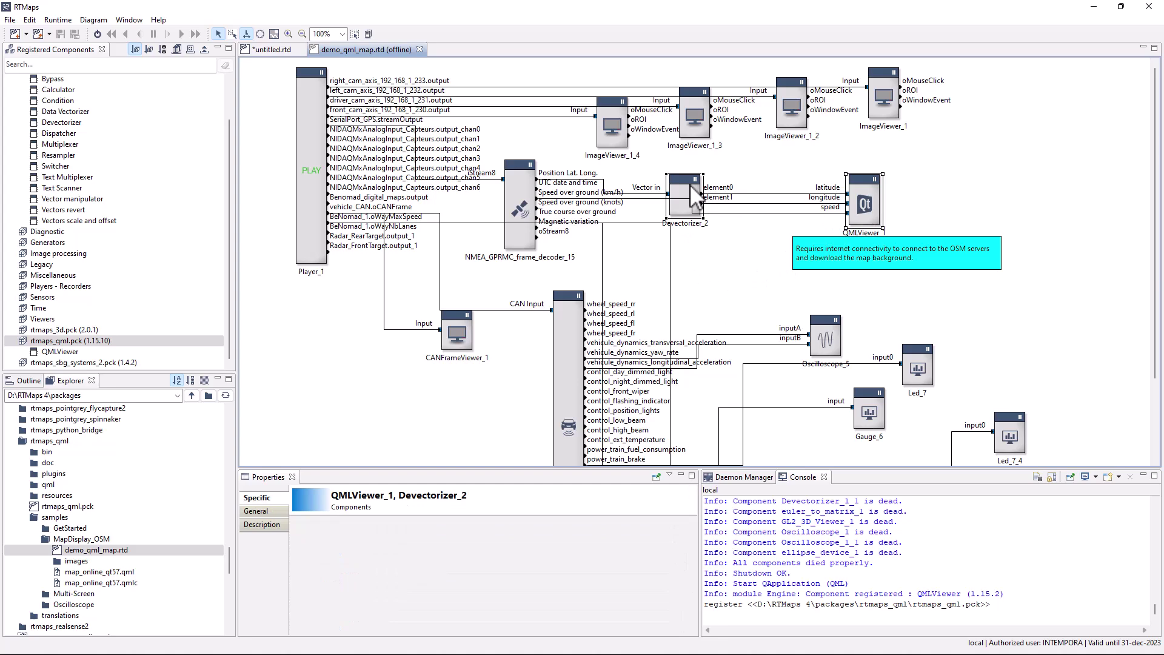
# Paste the devectorizer and QML viewer, then link GPS 1 positions to Devectorizer_2_1's Vector in
pyautogui.click(273, 49)
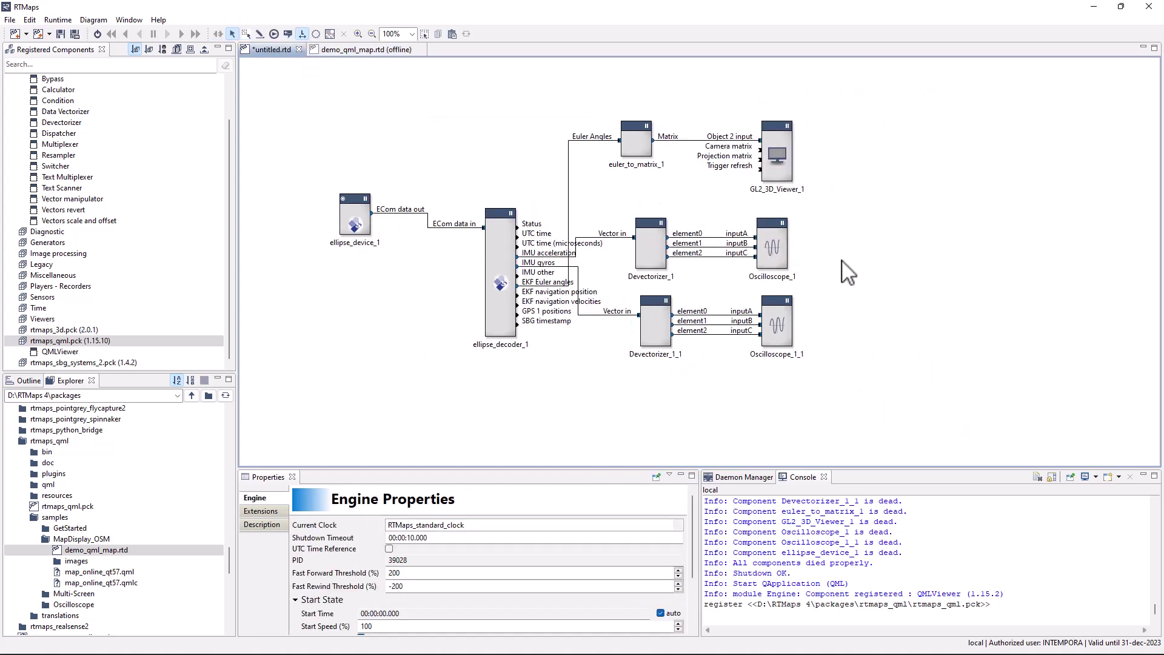
pyautogui.hotkey('ctrl', 'v')
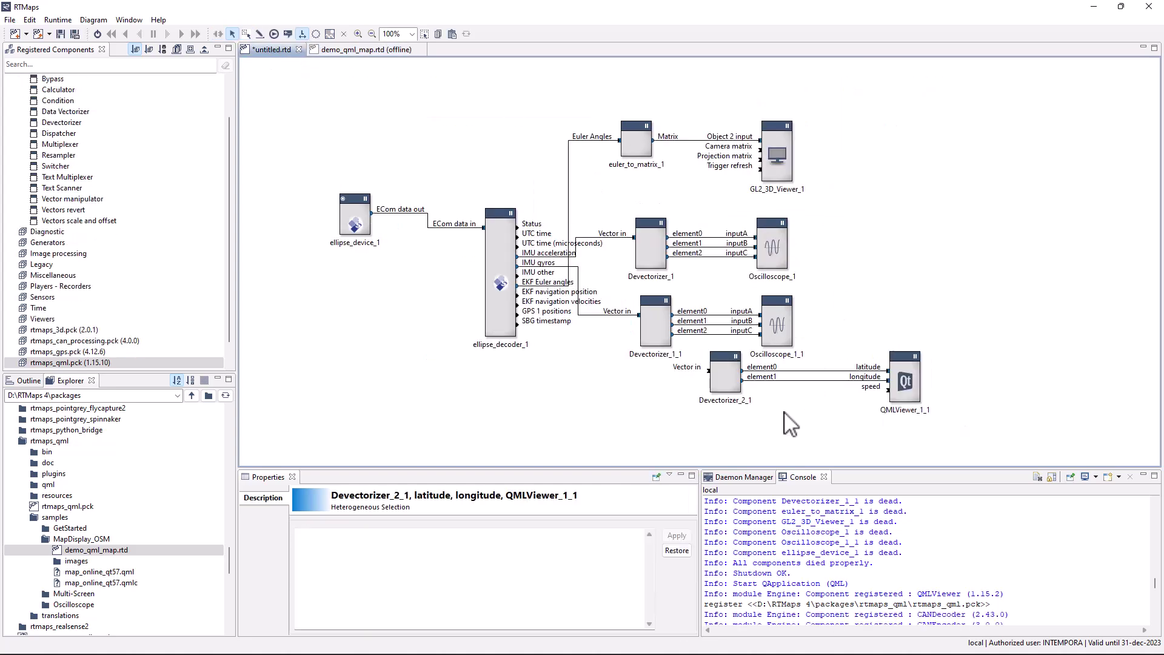
pyautogui.moveTo(728, 397); pyautogui.dragTo(662, 434)
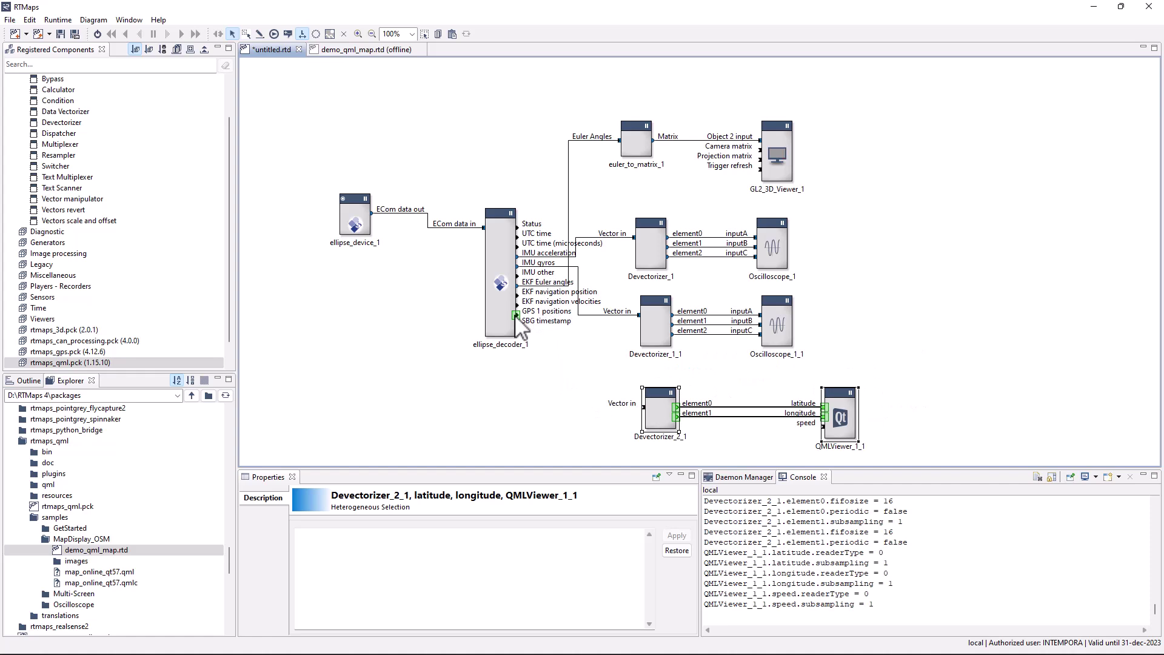
pyautogui.moveTo(517, 321); pyautogui.dragTo(646, 412)
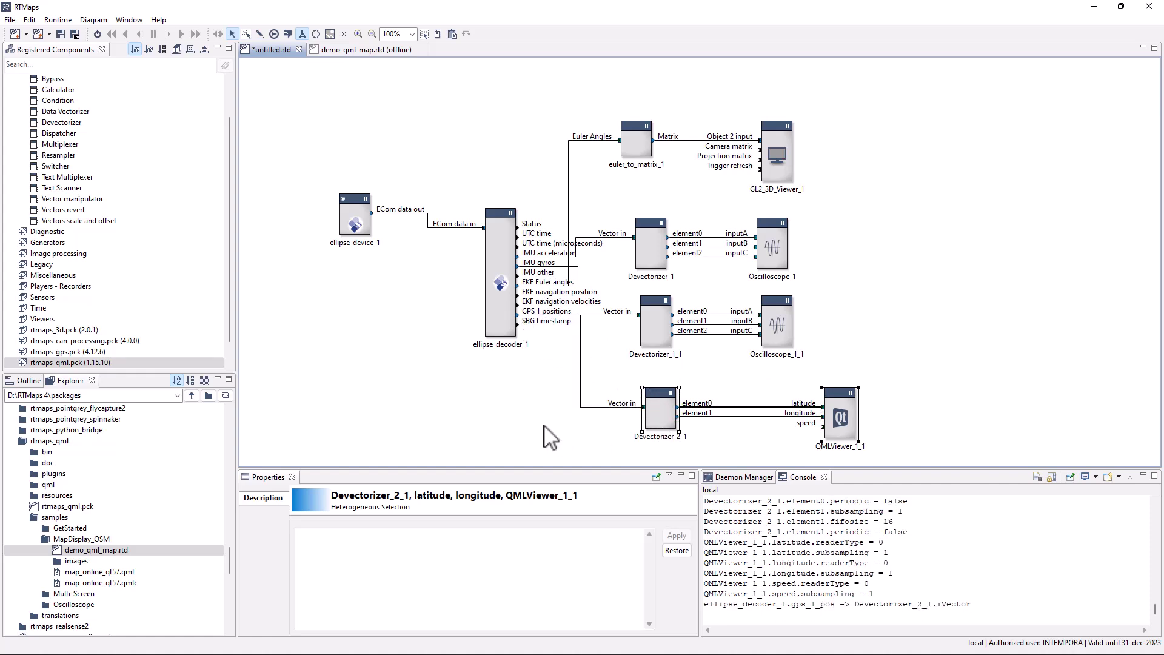
pyautogui.click(570, 436)
# Review GL2_3D_Viewer_1's settings and edit its camera position
pyautogui.click(776, 161)
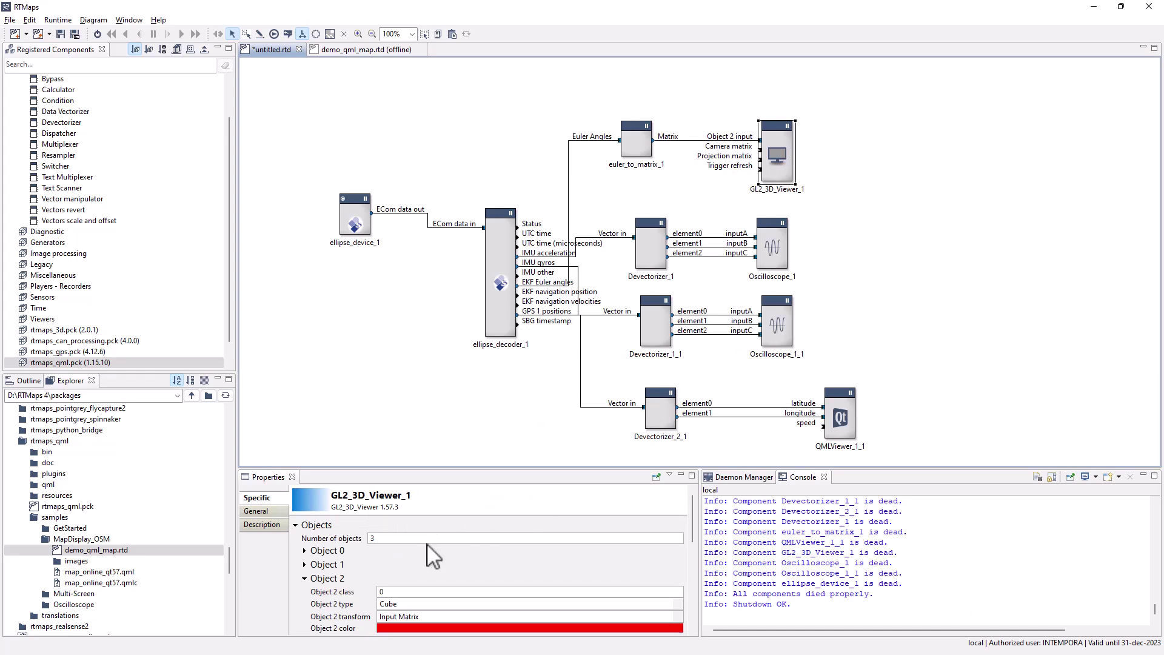
pyautogui.scroll(-3, 403, 574)
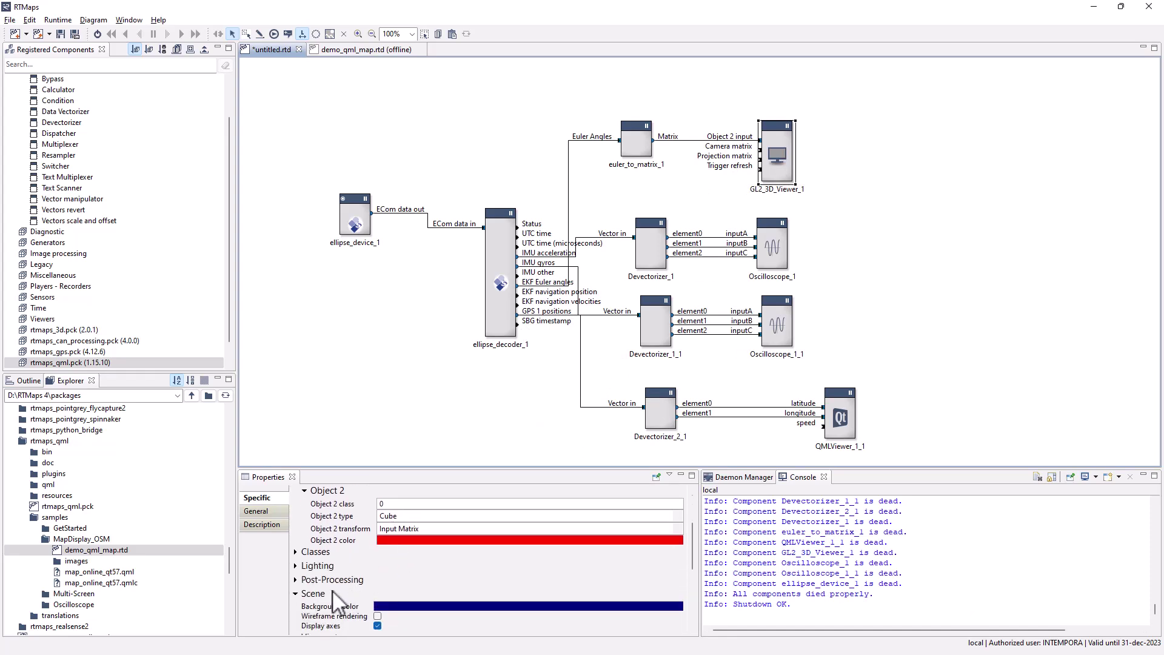
pyautogui.scroll(-5, 333, 592)
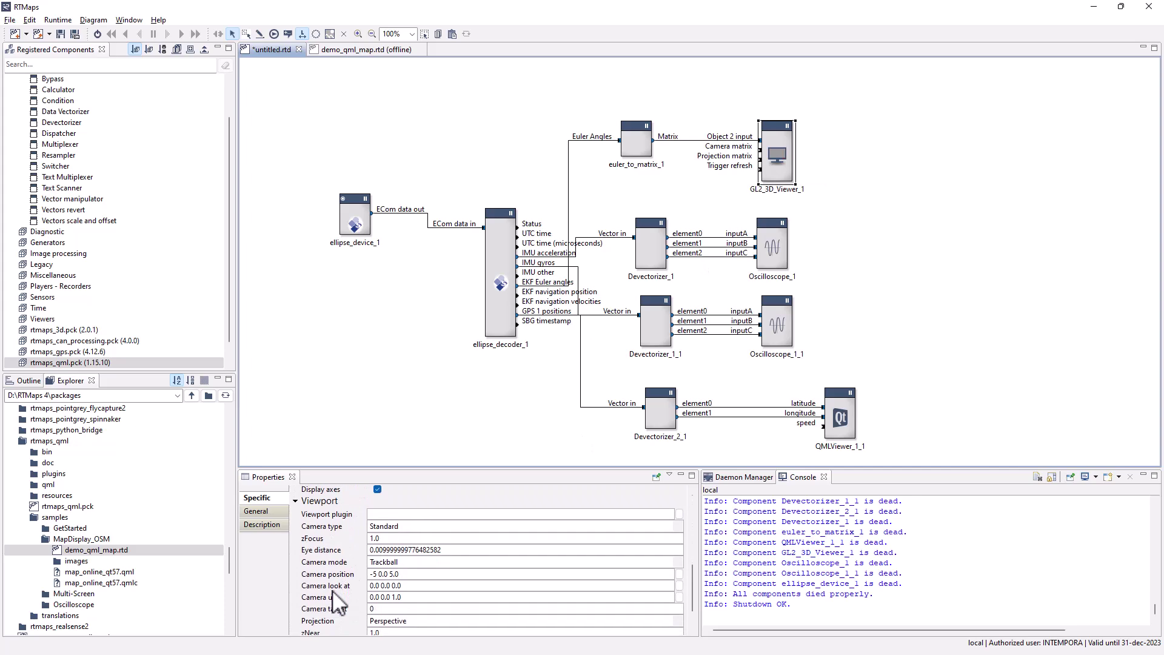
pyautogui.click(356, 570)
pyautogui.click(317, 385)
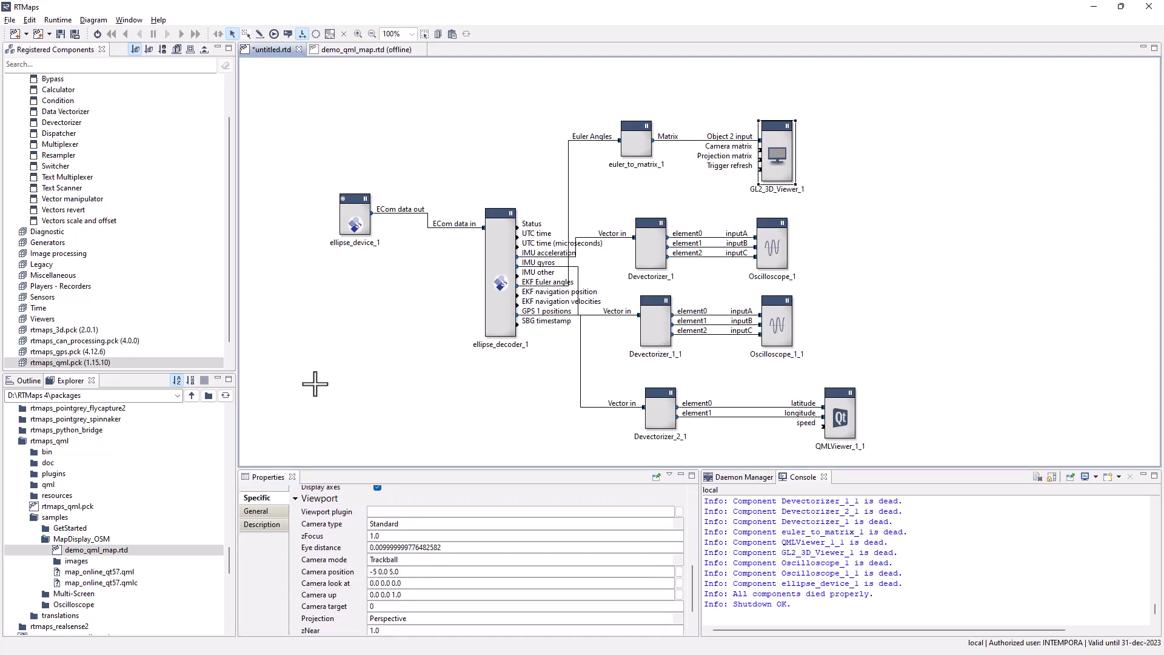
# Run the diagram to watch the 3D cube, oscilloscopes and QML map update live
pyautogui.click(98, 34)
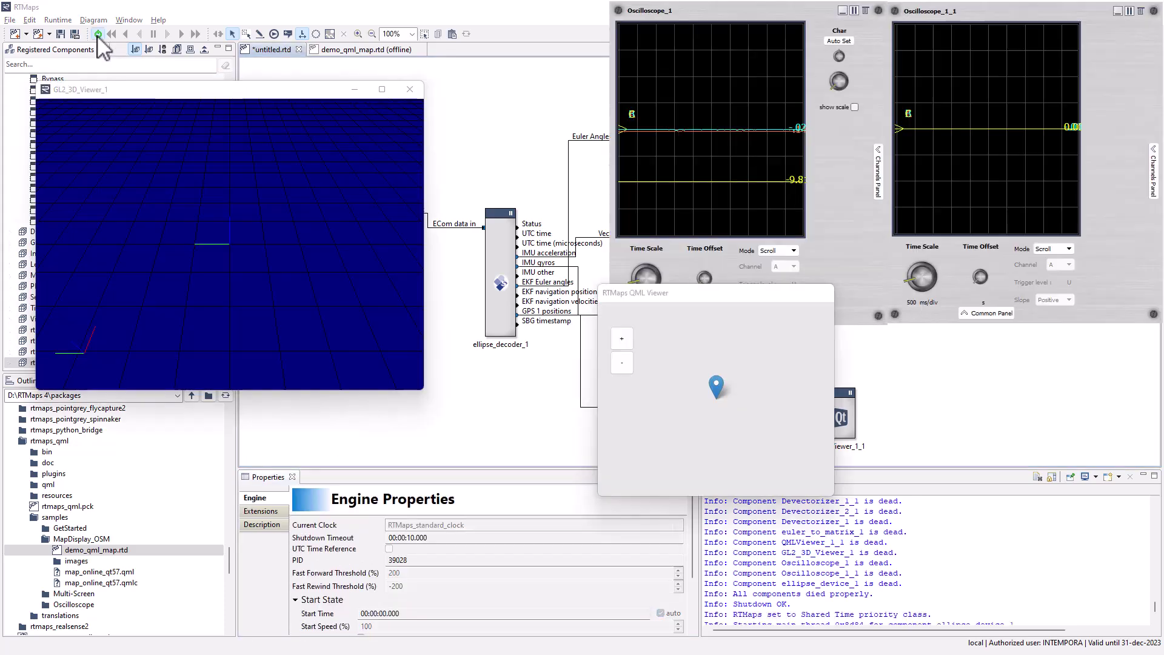